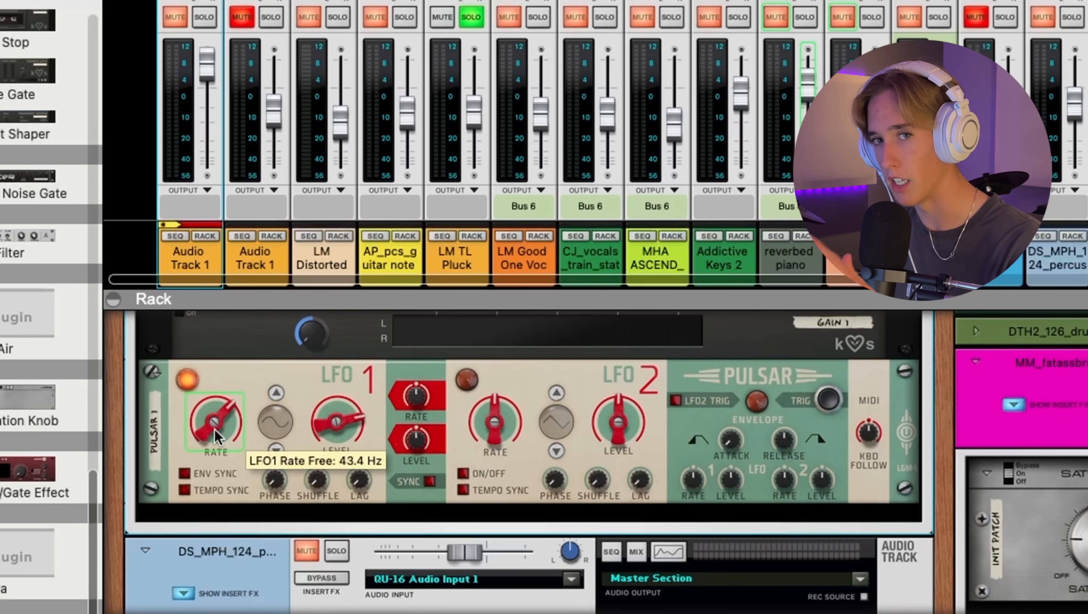
- Turn Pulsar 1's LFO 1 rate knob and audition the passage leading up to the LM TL Pluck clip near bar 28
{"action": "mouse_move", "coordinate": [217, 431]}
{"action": "left_mouse_down"}
{"action": "mouse_move", "coordinate": [211, 400]}
{"action": "mouse_move", "coordinate": [213, 475]}
{"action": "mouse_move", "coordinate": [213, 447]}
{"action": "left_mouse_up"}
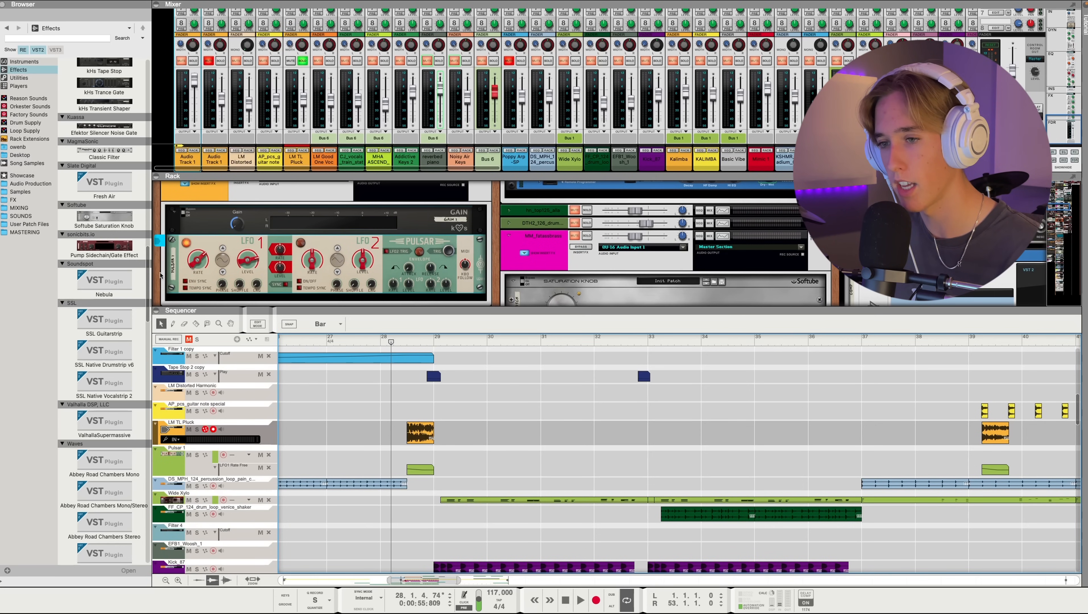
{"action": "scroll", "coordinate": [249, 215], "scroll_direction": "up", "scroll_amount": 1}
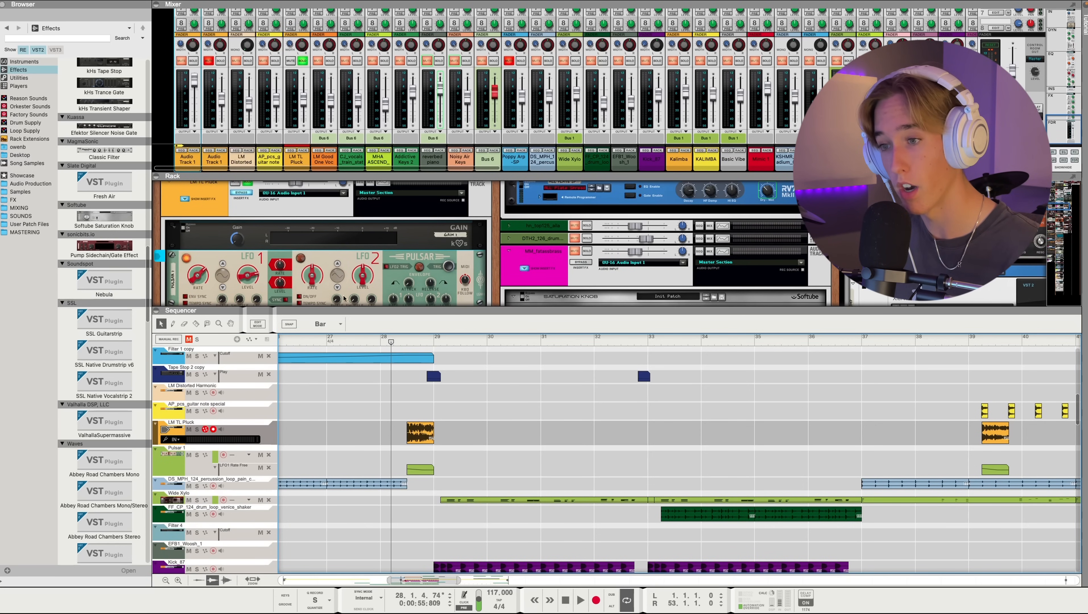
{"action": "key", "text": "space"}
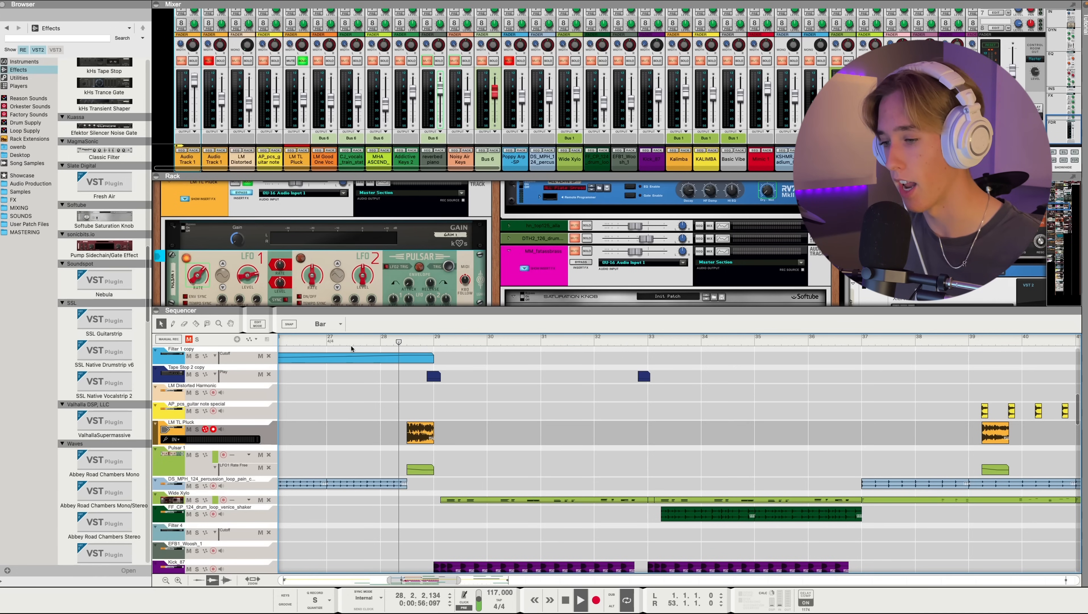
{"action": "key", "text": "space"}
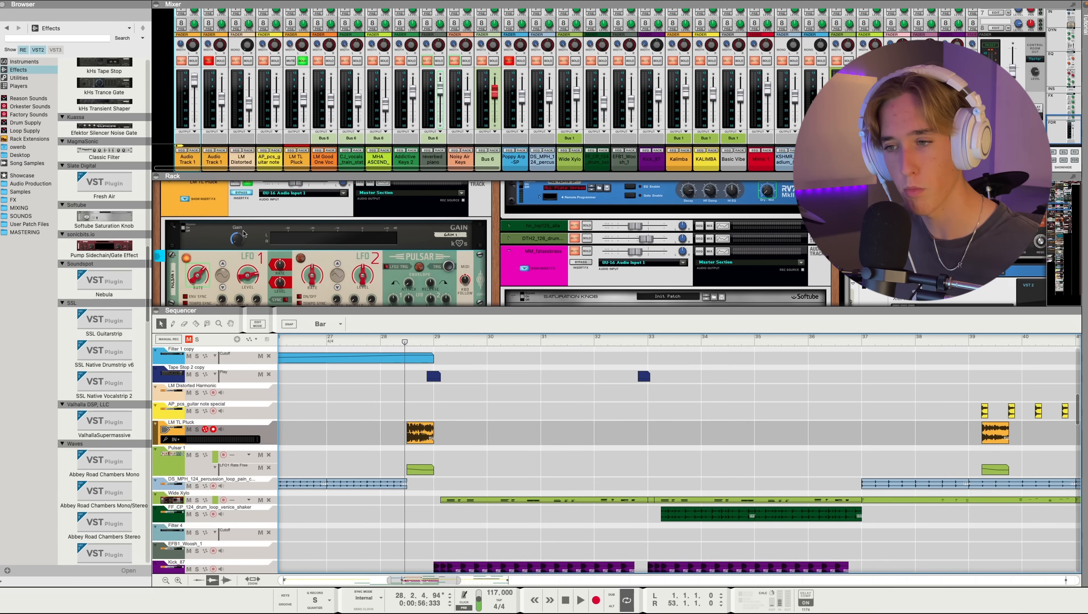
{"action": "scroll", "coordinate": [230, 217], "scroll_direction": "up", "scroll_amount": 1}
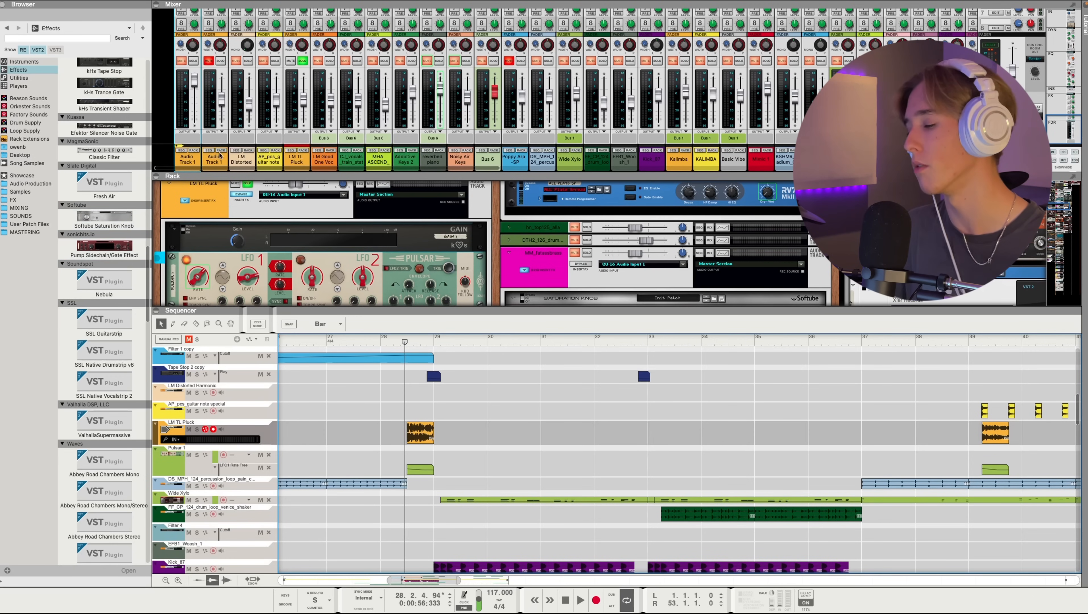
- Locate the automation of Pulsar 1's LFO 1 rate and open its clip under the pluck near bar 28 for editing
{"action": "scroll", "coordinate": [202, 275], "scroll_direction": "down", "scroll_amount": 1}
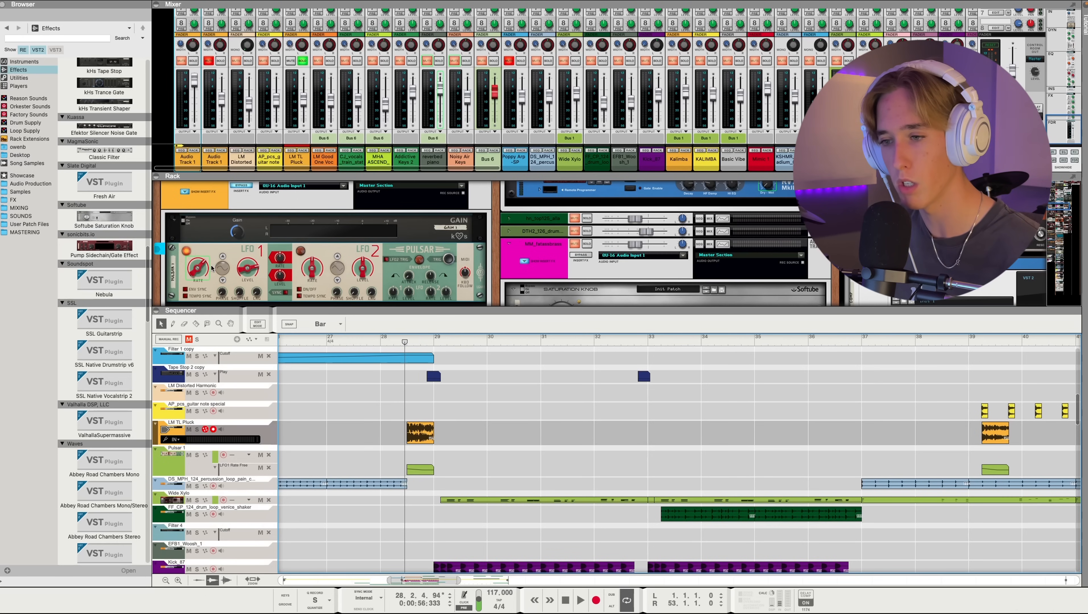
{"action": "right_click", "coordinate": [198, 268]}
{"action": "left_click", "coordinate": [220, 273]}
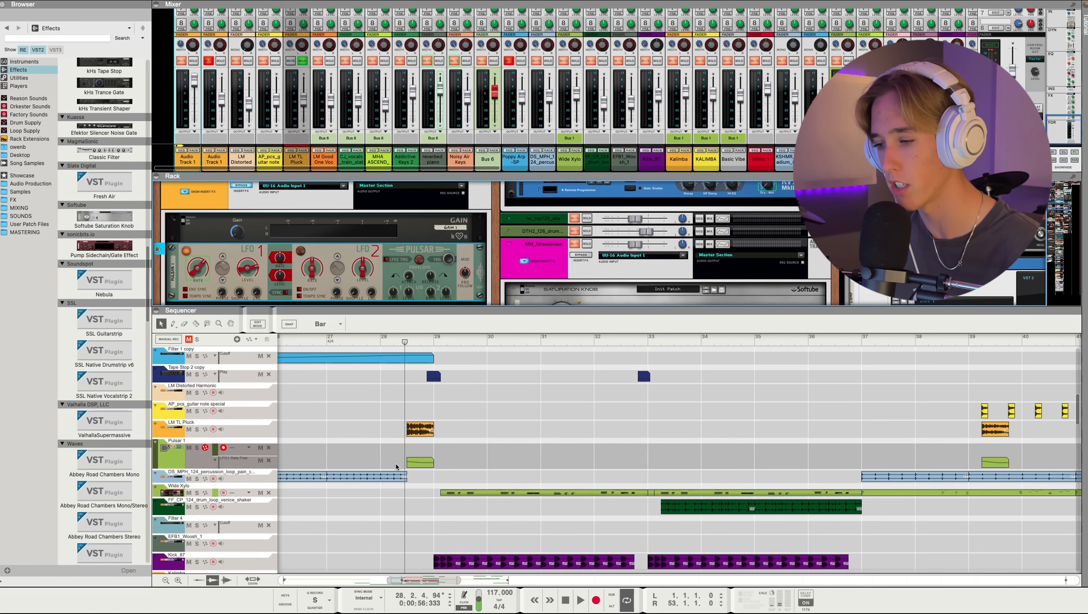
{"action": "scroll", "coordinate": [482, 540], "scroll_direction": "down", "scroll_amount": 1}
{"action": "left_click_drag", "start_coordinate": [460, 580], "coordinate": [412, 580]}
{"action": "scroll", "coordinate": [648, 468], "scroll_direction": "down", "scroll_amount": 1}
{"action": "scroll", "coordinate": [644, 461], "scroll_direction": "up", "scroll_amount": 3}
{"action": "scroll", "coordinate": [644, 460], "scroll_direction": "right", "scroll_amount": 3}
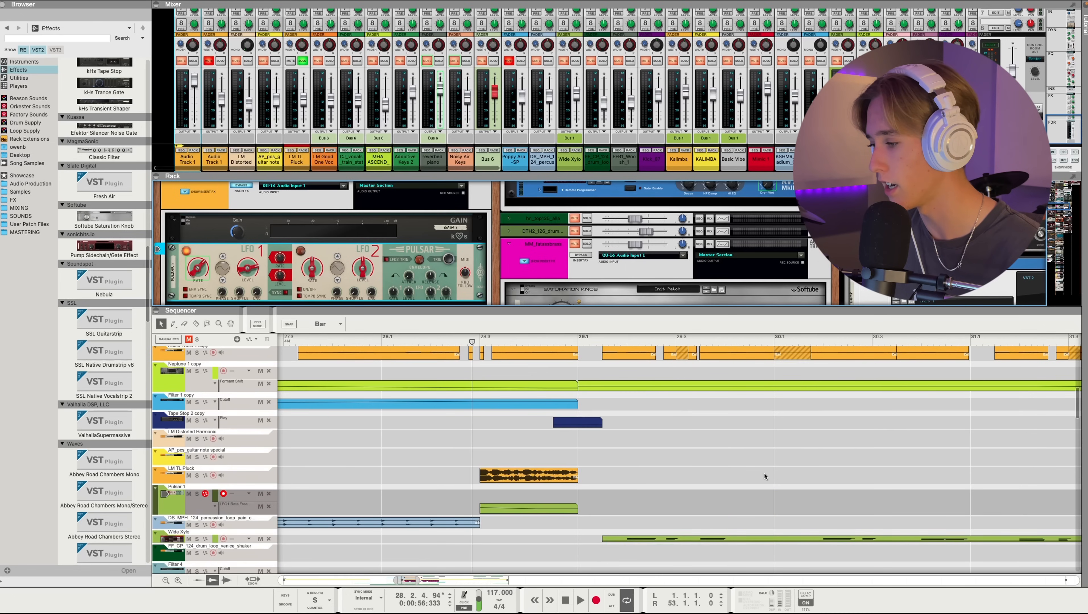
{"action": "double_click", "coordinate": [501, 508]}
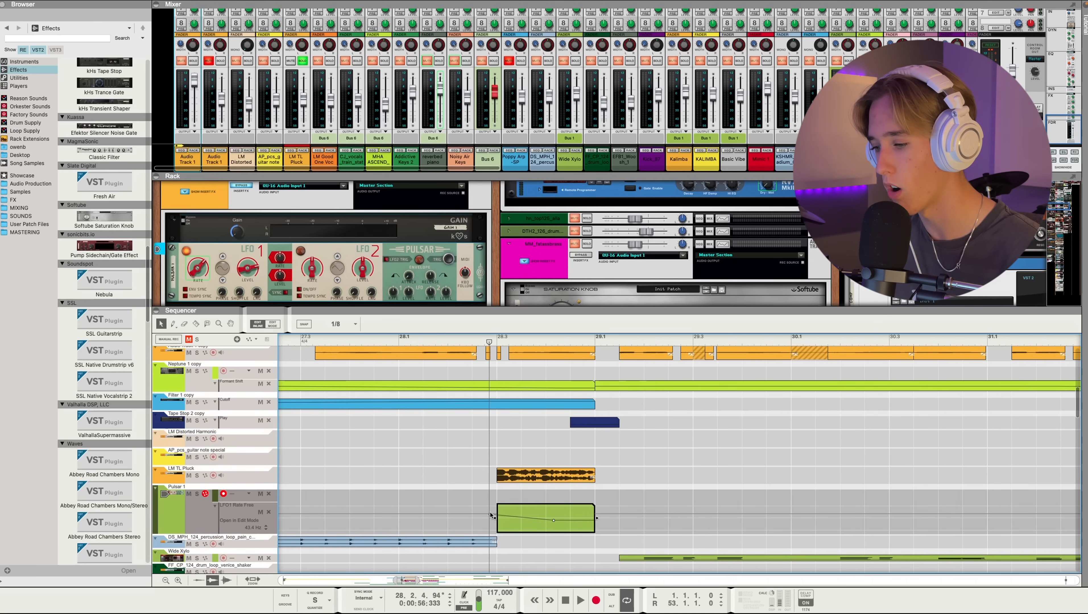
- Try a falling multi-point curve in the LFO 1 rate automation clip, and undo it
{"action": "left_click_drag", "start_coordinate": [498, 508], "coordinate": [555, 522]}
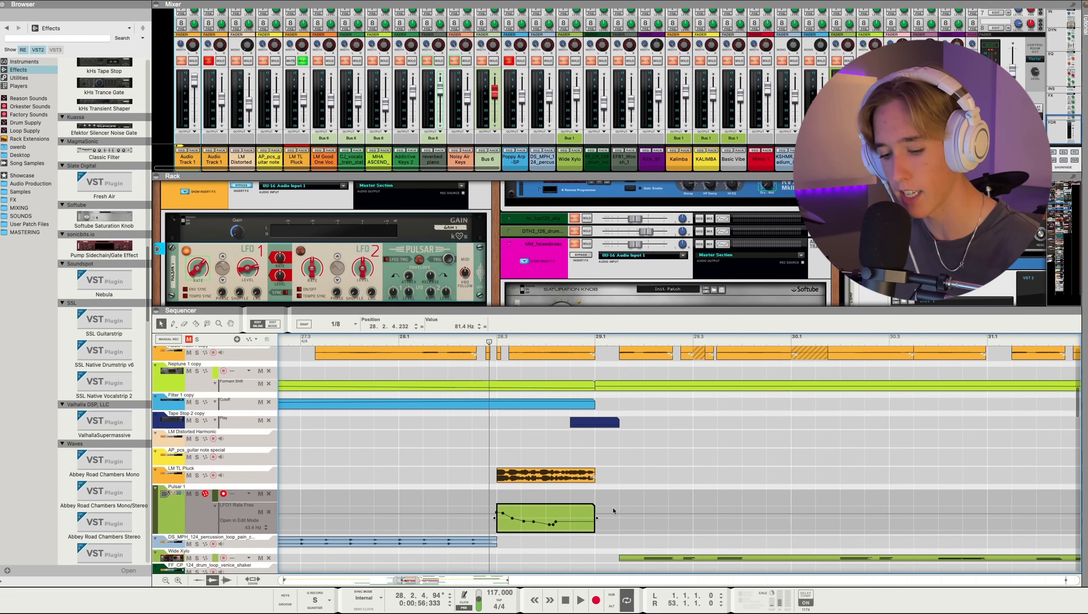
{"action": "key", "text": "super+z"}
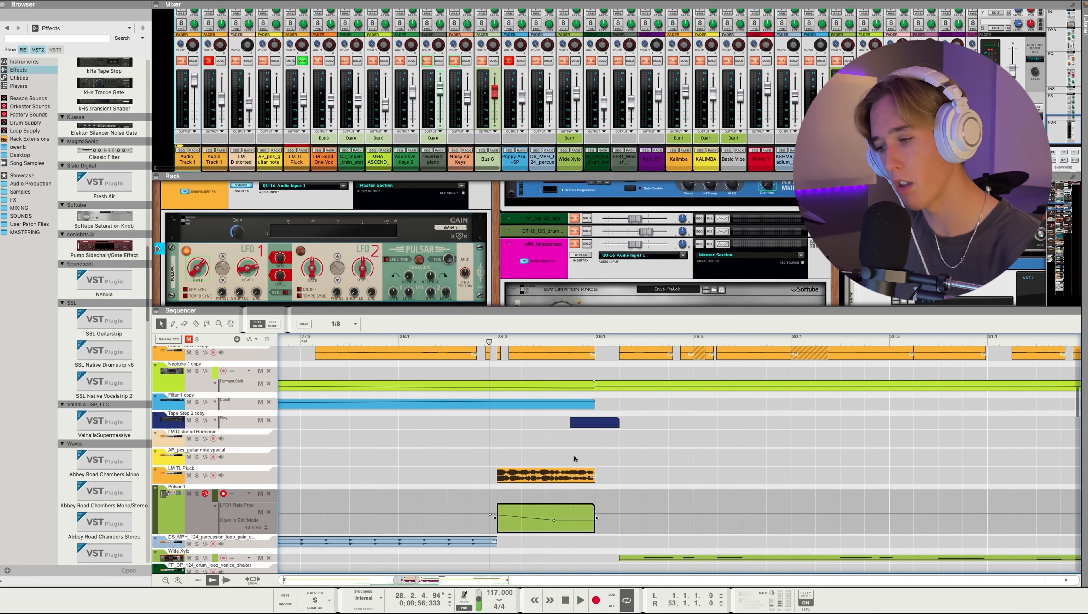
- Set the start point of the LFO 1 rate automation to about 48.9 Hz and audition the soloed pluck
{"action": "left_click", "coordinate": [495, 519]}
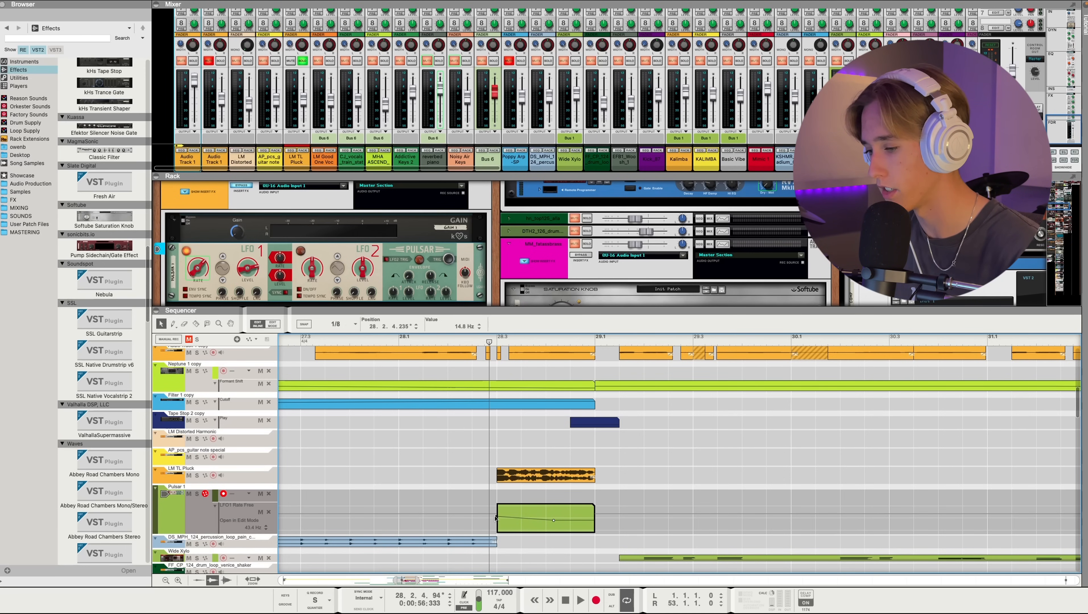
{"action": "scroll", "coordinate": [231, 228], "scroll_direction": "up", "scroll_amount": 1}
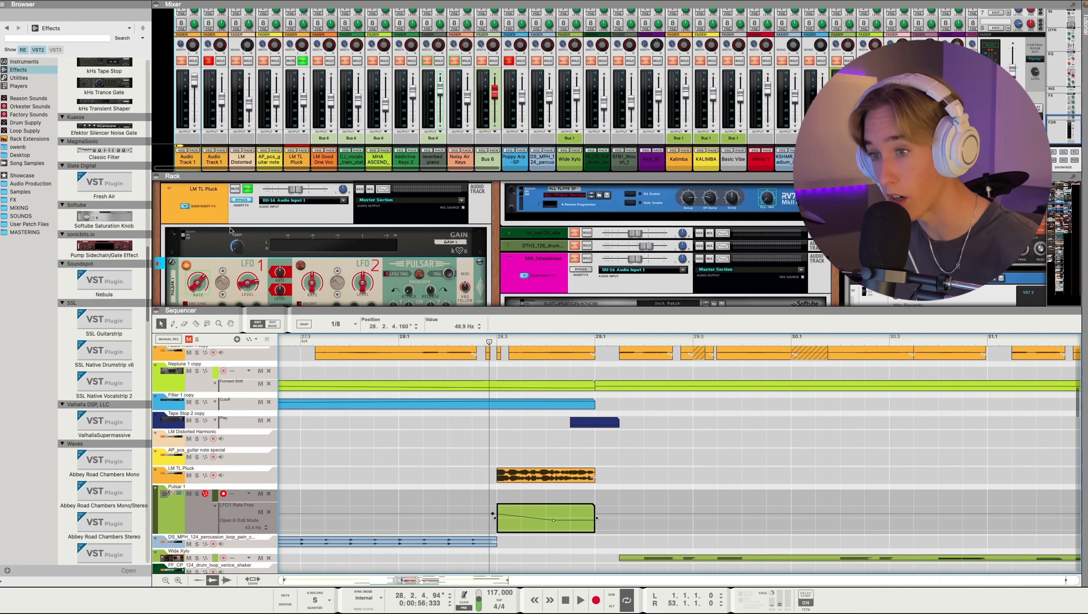
{"action": "left_click", "coordinate": [370, 190]}
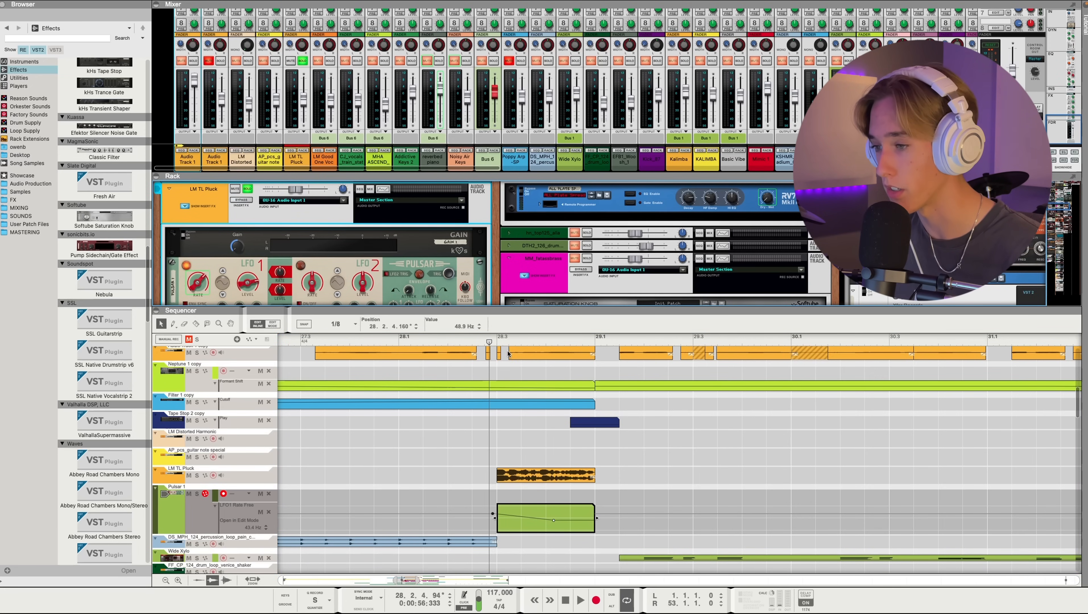
{"action": "key", "text": "space"}
{"action": "key", "text": "space"}
{"action": "key", "text": "space"}
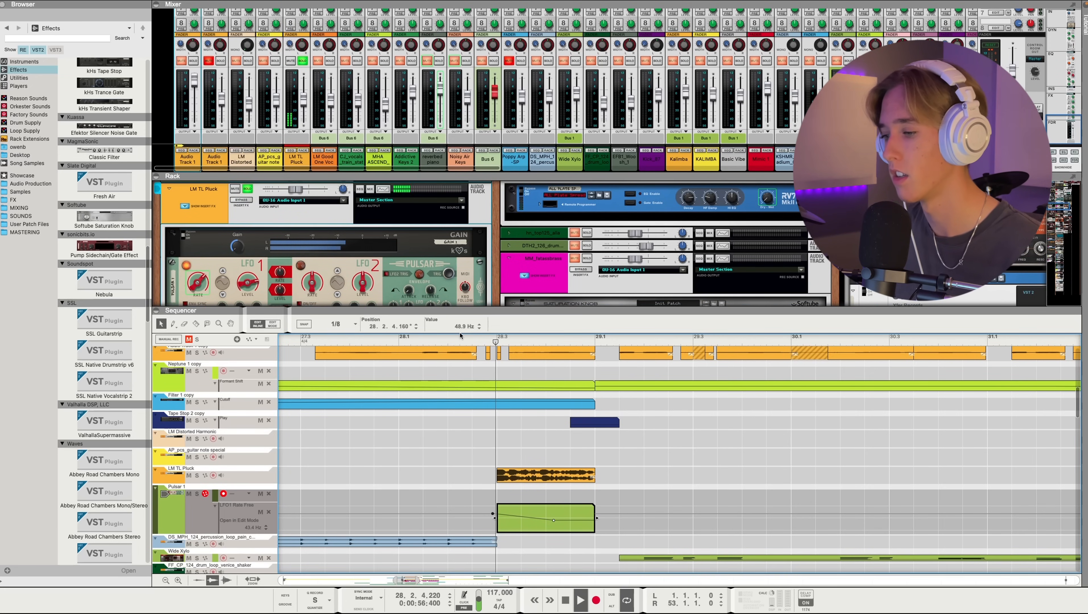
{"action": "key", "text": "space"}
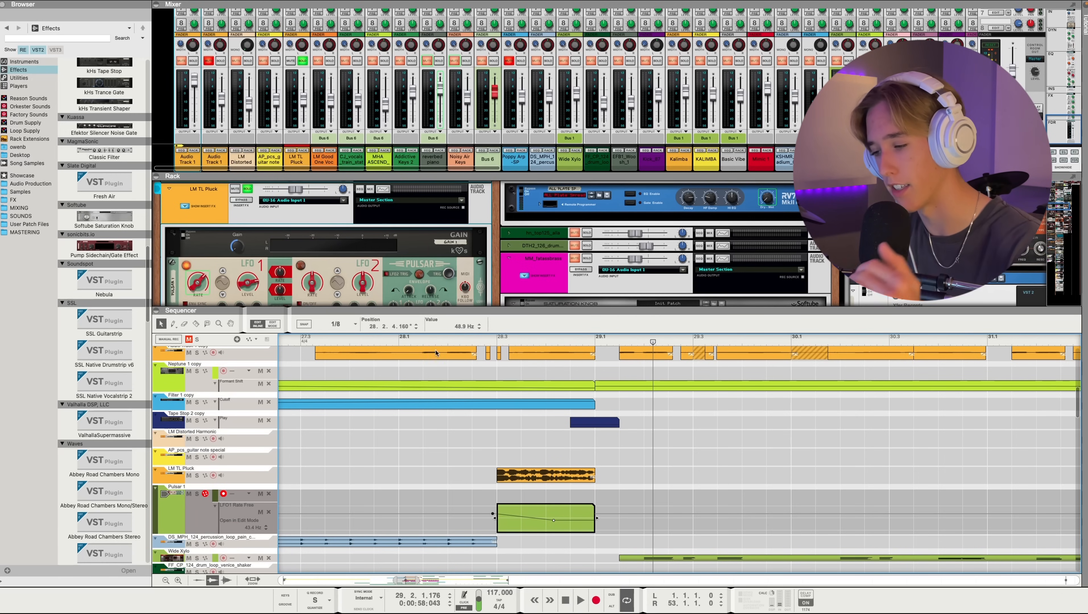
- Lower the start point of the LFO 1 rate automation to about 5.34 Hz and reverse the LM TL Pluck audio clip
{"action": "left_click", "coordinate": [495, 520]}
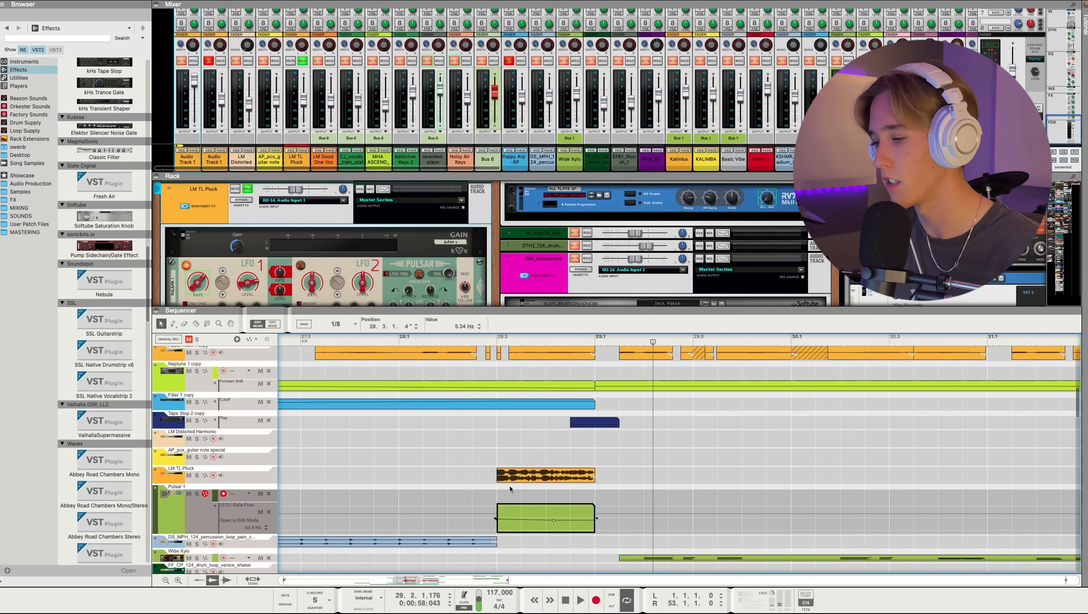
{"action": "right_click", "coordinate": [517, 476]}
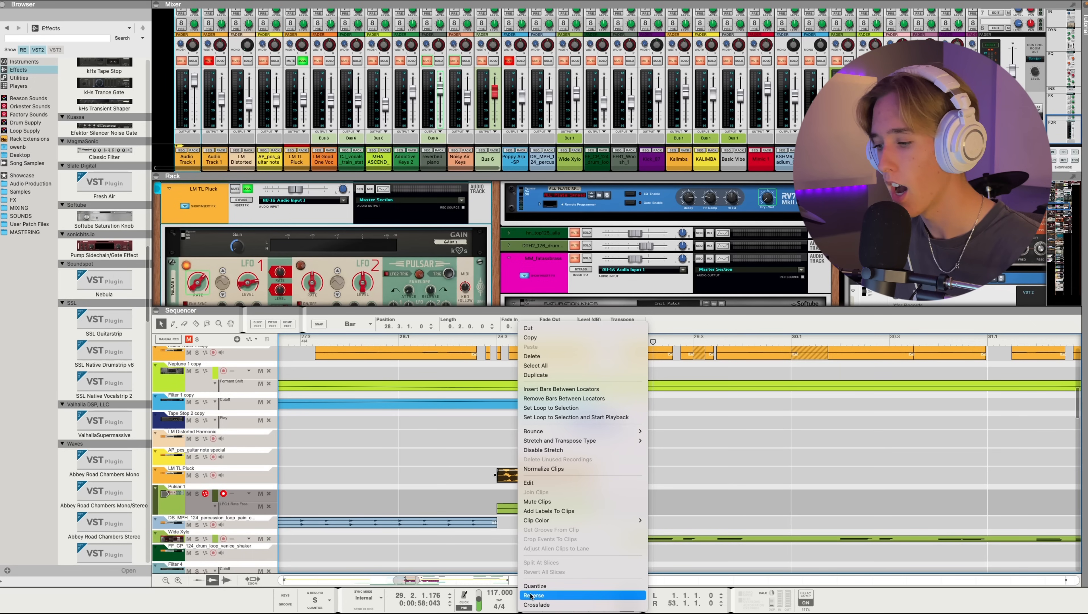
{"action": "left_click", "coordinate": [538, 595]}
- Raise the end of the LFO 1 rate automation to about 57.9 Hz and audition the rising sweep from the clip start
{"action": "left_click", "coordinate": [569, 513]}
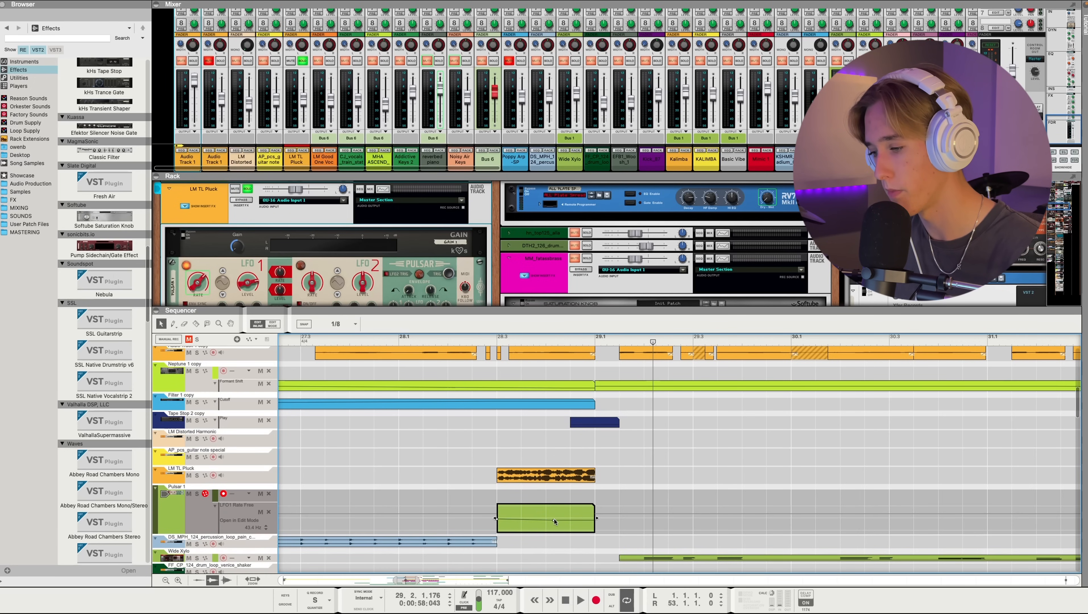
{"action": "left_click", "coordinate": [584, 516]}
{"action": "left_click", "coordinate": [495, 343]}
{"action": "key", "text": "space"}
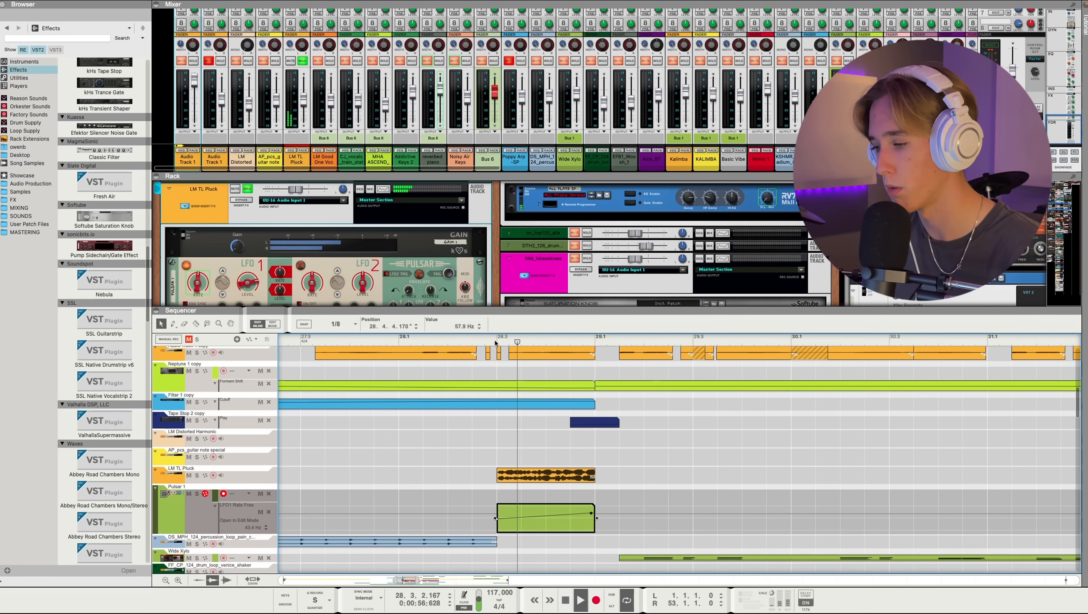
{"action": "key", "text": "space"}
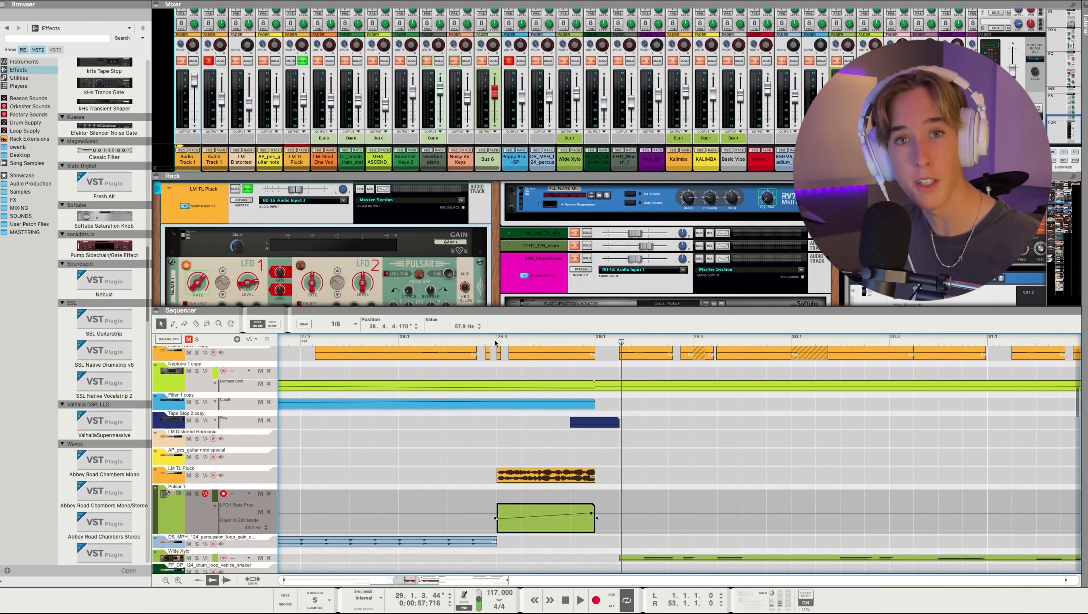
- Play the full mix from bar 27 with the LM TL Pluck channel unsoloed and its level set to about -6.78 dB
{"action": "left_click", "coordinate": [302, 60]}
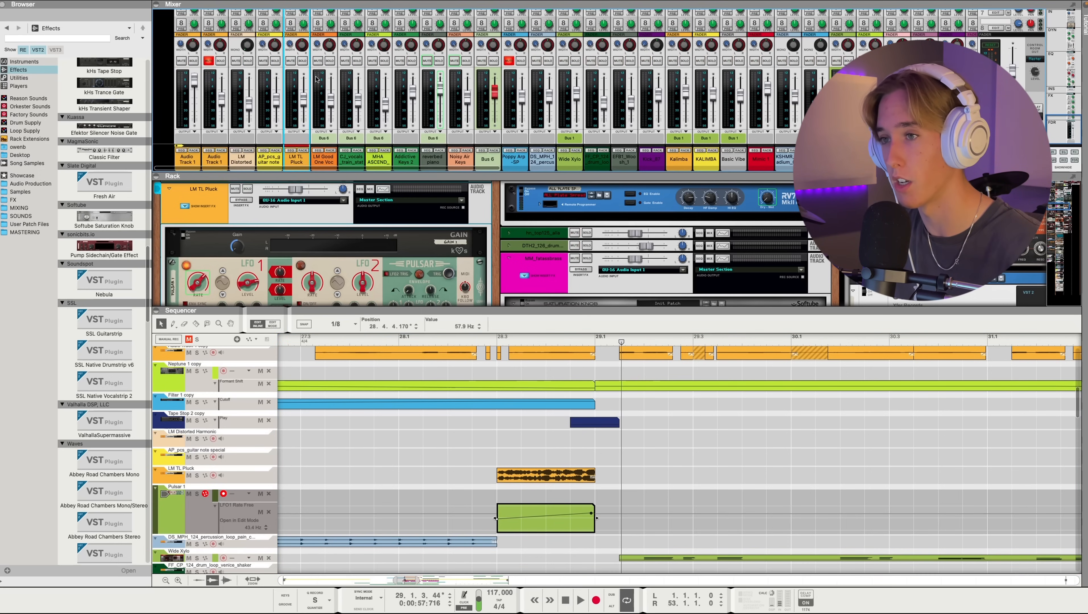
{"action": "left_click", "coordinate": [291, 342]}
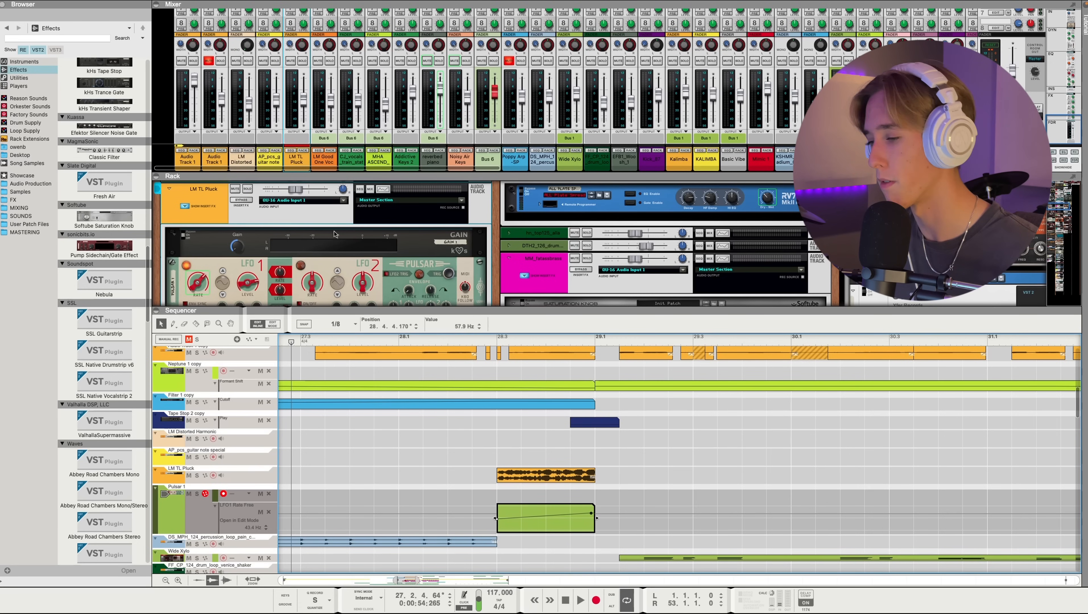
{"action": "left_click_drag", "start_coordinate": [306, 107], "coordinate": [305, 108]}
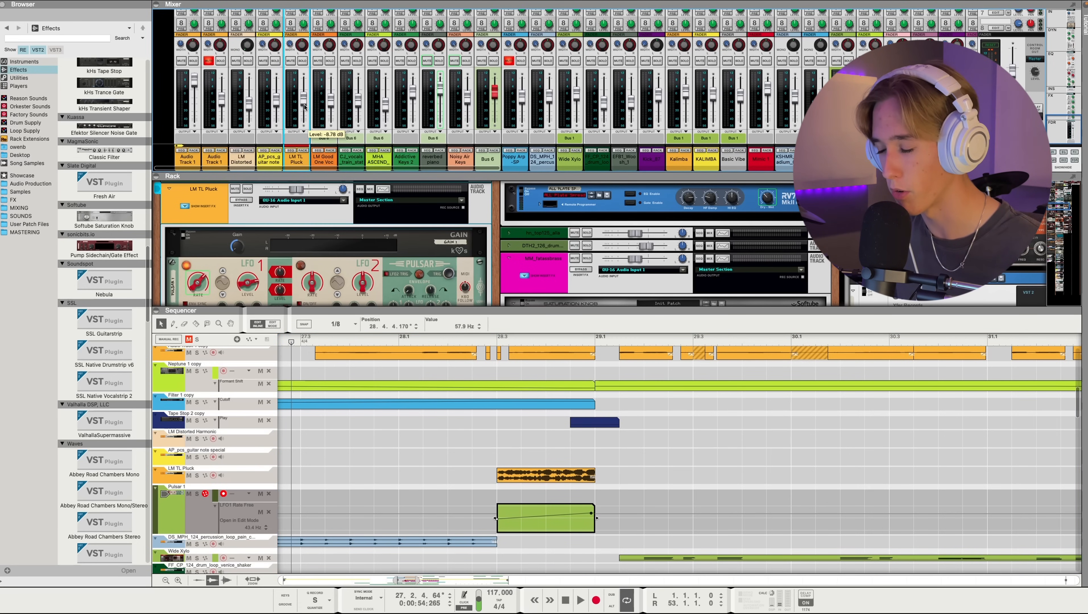
{"action": "key", "text": "space"}
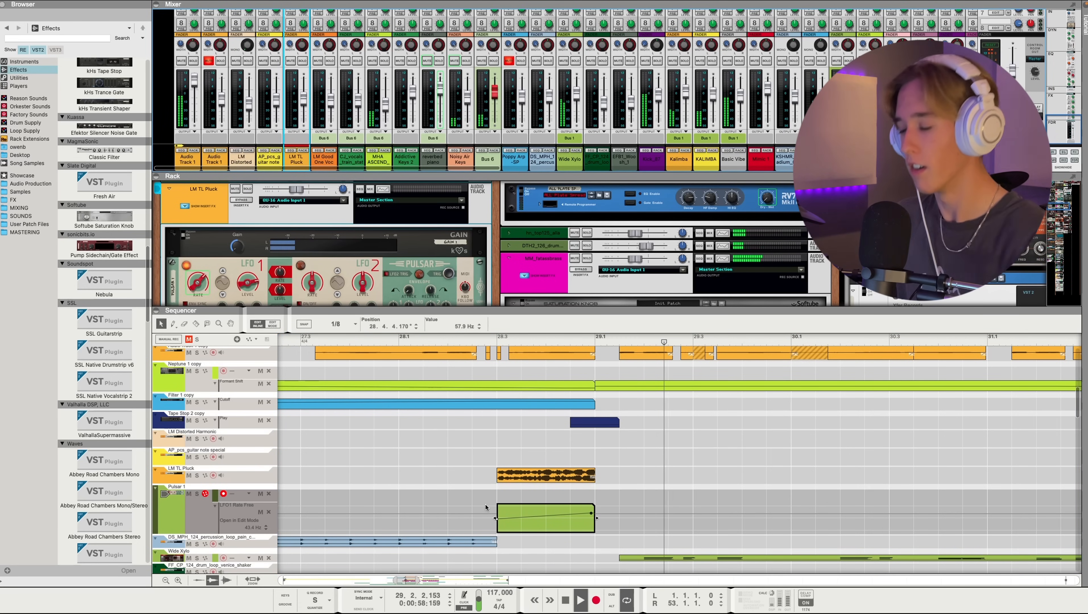
{"action": "key", "text": "space"}
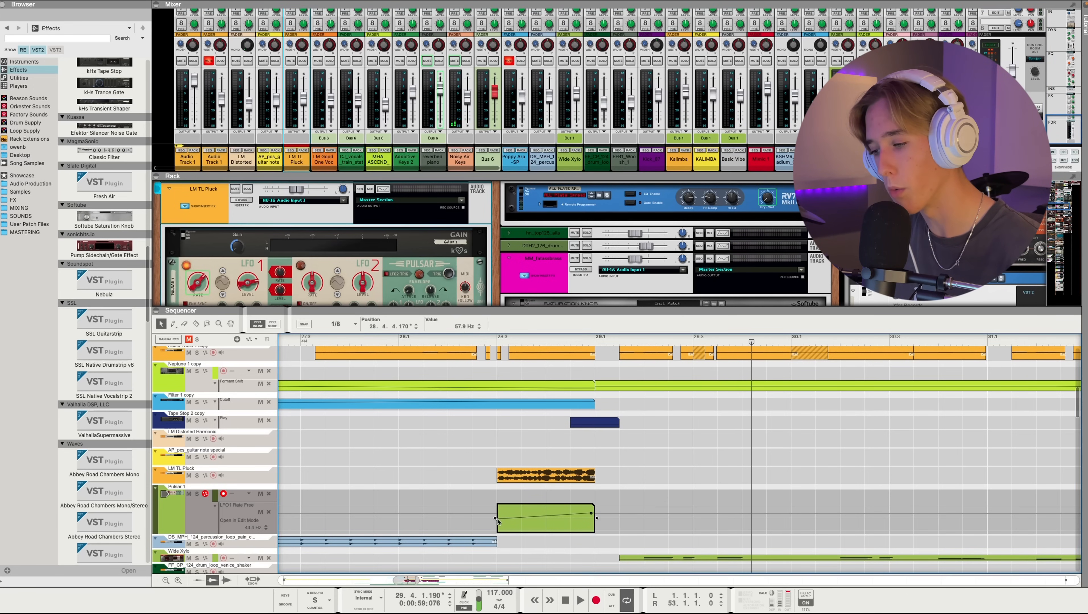
- Reshape the LFO 1 rate automation to fall from about 57.9 Hz at the start to 1.37 Hz mid-clip, and audition it in the mix
{"action": "left_click_drag", "start_coordinate": [497, 521], "coordinate": [492, 514]}
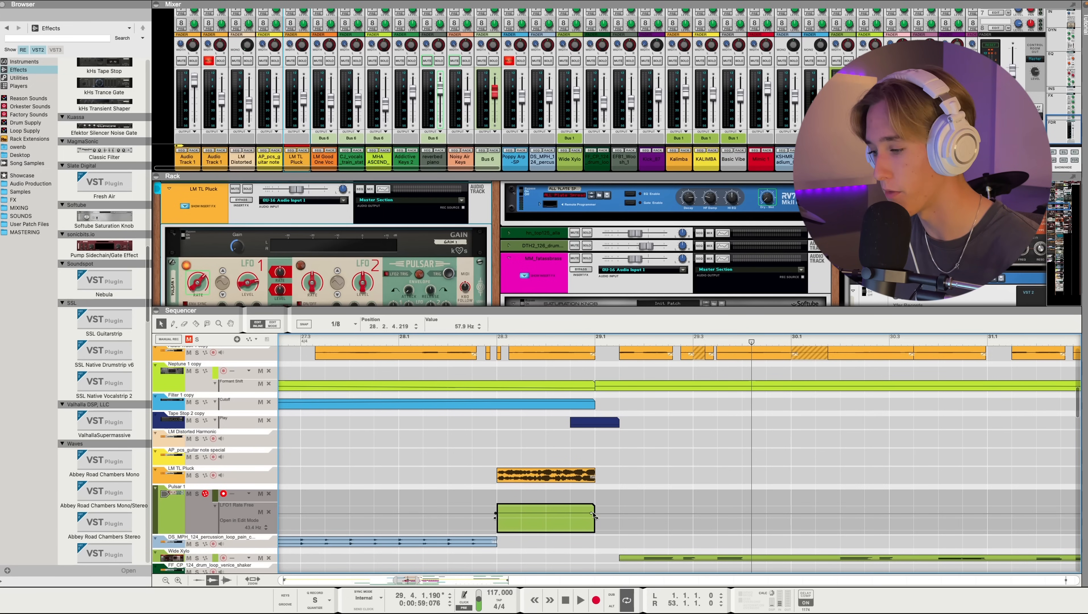
{"action": "left_click_drag", "start_coordinate": [592, 513], "coordinate": [542, 524]}
{"action": "left_click", "coordinate": [475, 342]}
{"action": "key", "text": "space"}
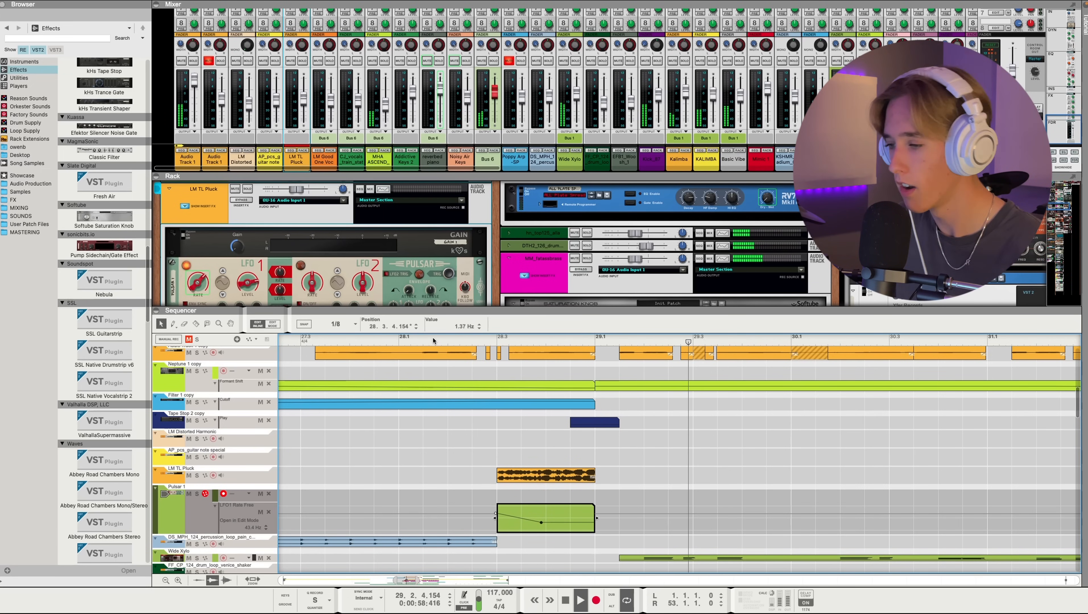
{"action": "key", "text": "space"}
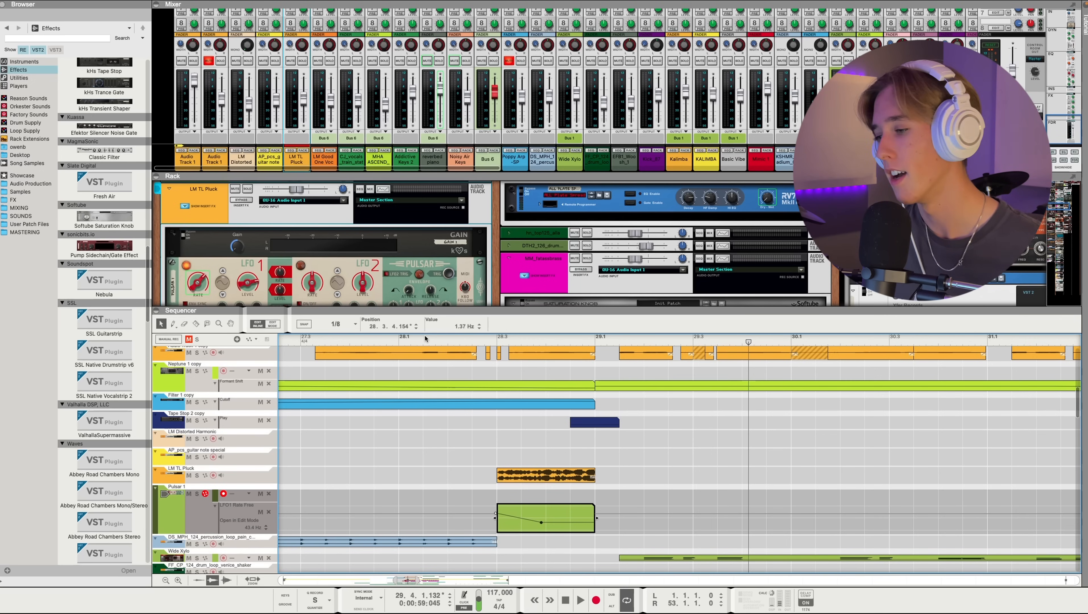
- Examine Audio Track 1 and its Filter 1 cutoff automation with the playhead placed just after bar 25
{"action": "left_click_drag", "start_coordinate": [419, 578], "coordinate": [502, 579]}
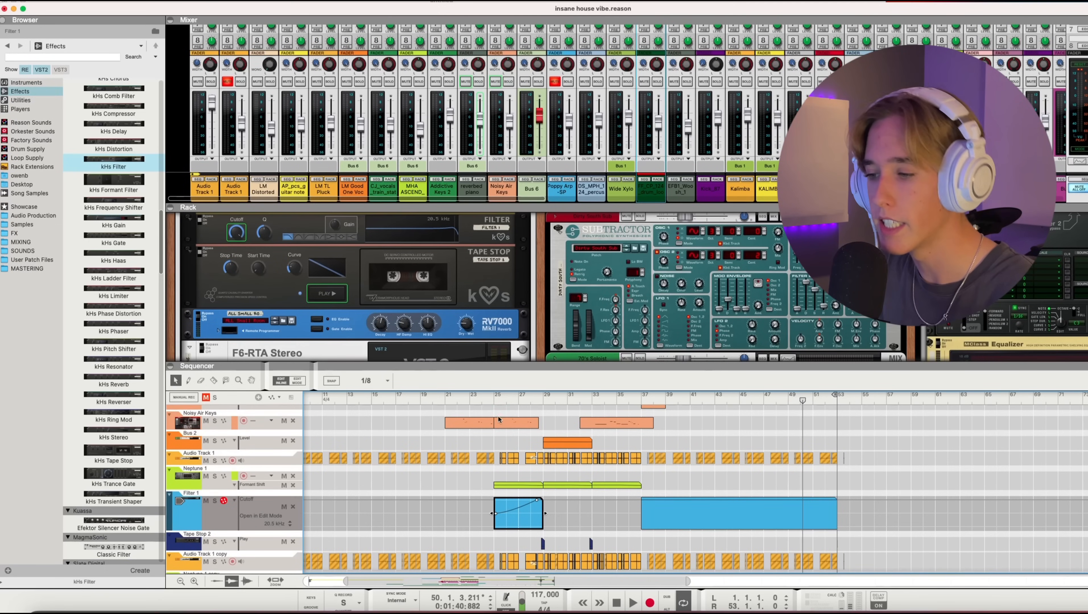
{"action": "scroll", "coordinate": [494, 405], "scroll_direction": "up", "scroll_amount": 1}
{"action": "left_click", "coordinate": [490, 395]}
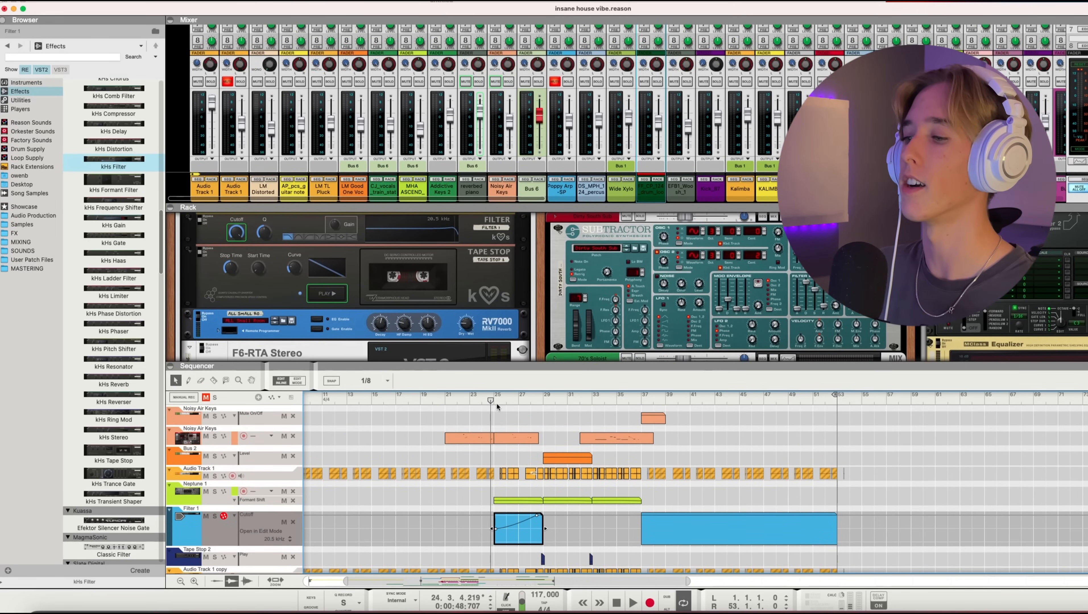
{"action": "left_click", "coordinate": [195, 475]}
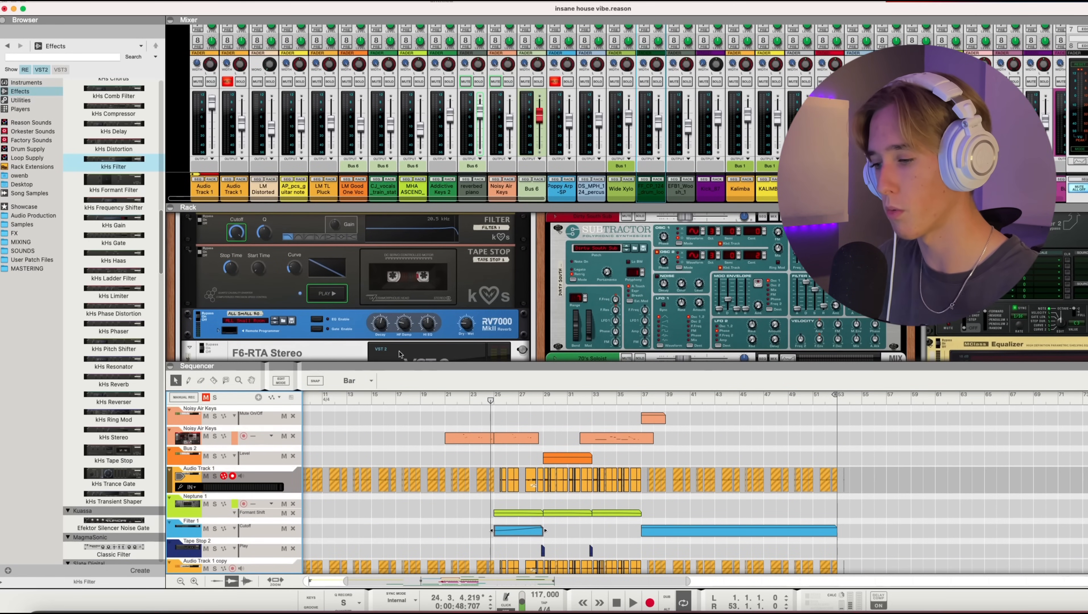
{"action": "left_click", "coordinate": [196, 528]}
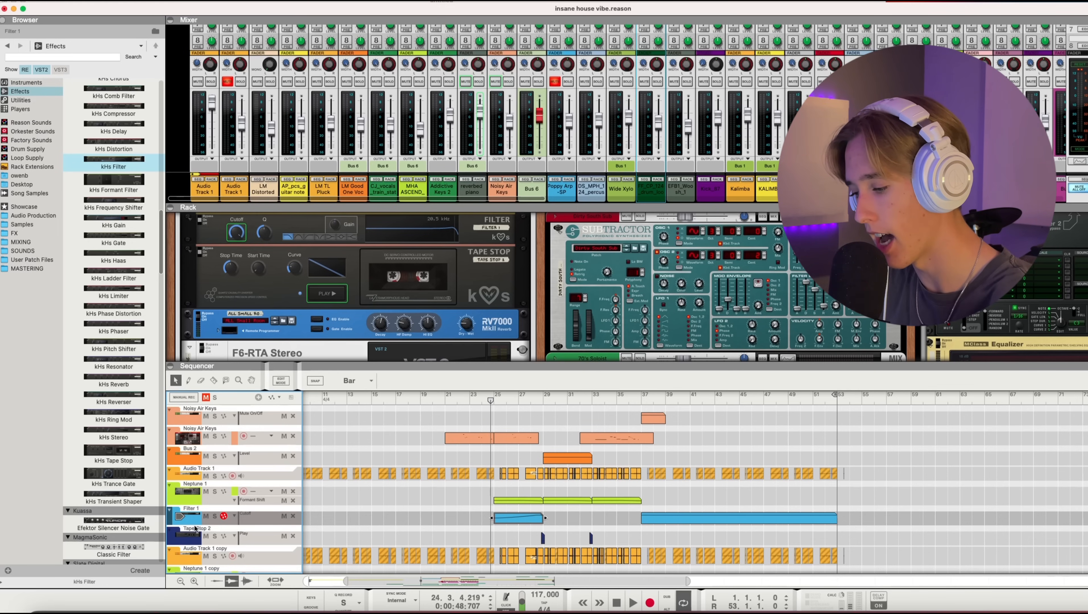
{"action": "left_click_drag", "start_coordinate": [490, 401], "coordinate": [497, 401]}
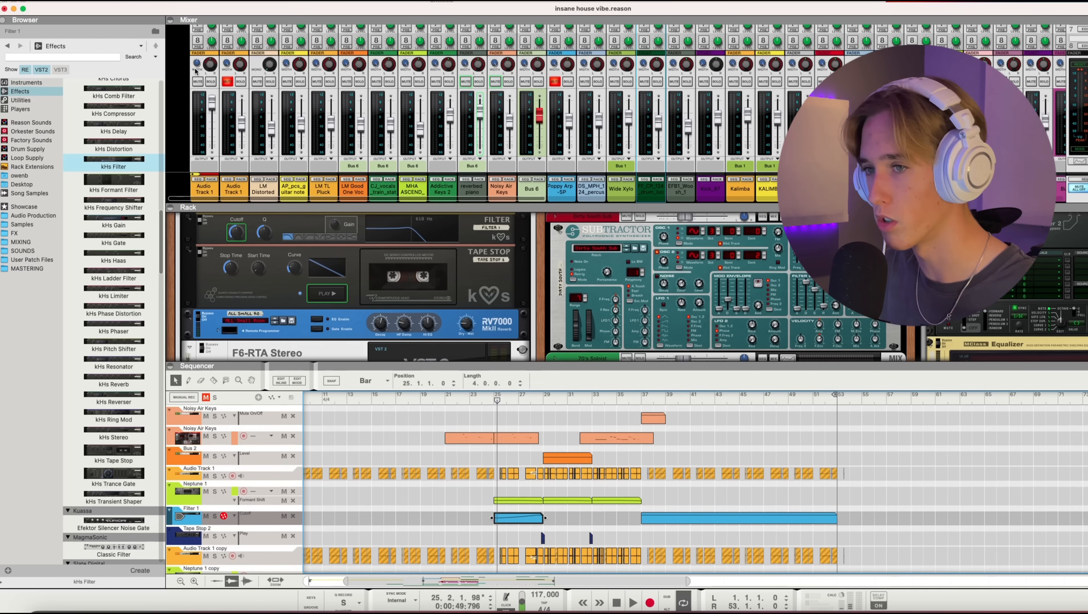
{"action": "left_click", "coordinate": [217, 469]}
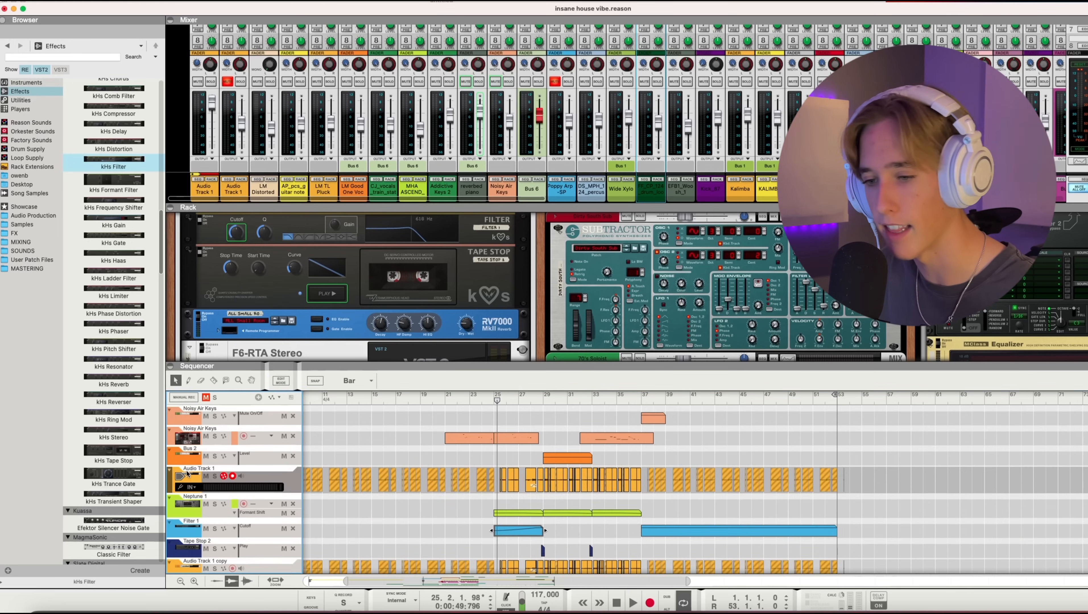
- Solo the first Audio Track 1 channel and audition its filter sweep from just after bar 25
{"action": "left_click", "coordinate": [210, 81]}
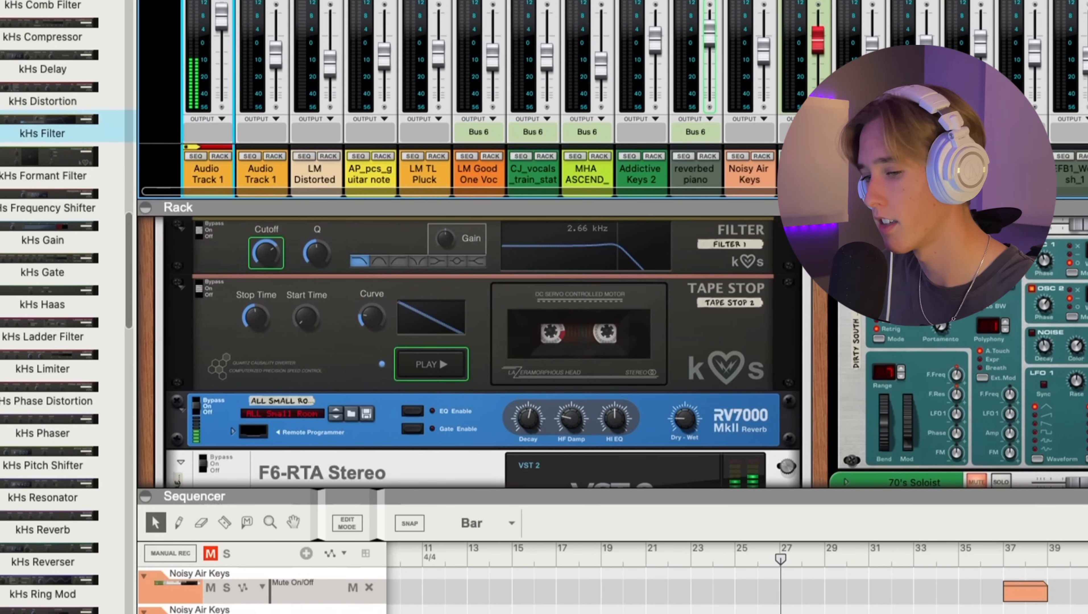
{"action": "scroll", "coordinate": [610, 297], "scroll_direction": "up", "scroll_amount": 1}
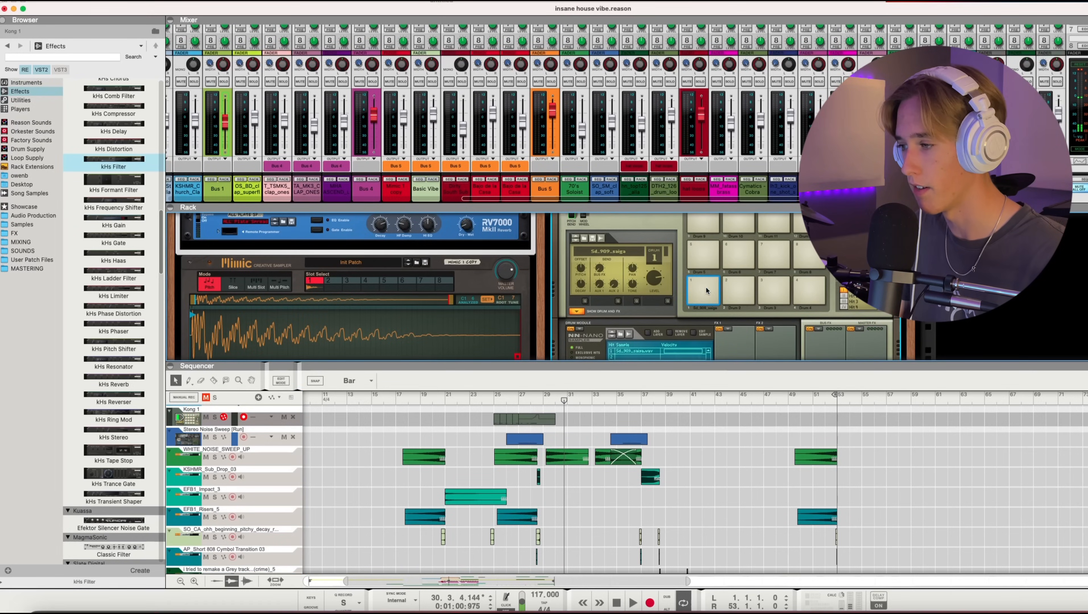
- Show the Drum Supply folders in the browser and solo the Kong 1 channel with the playhead just before bar 25
{"action": "left_click", "coordinate": [490, 401]}
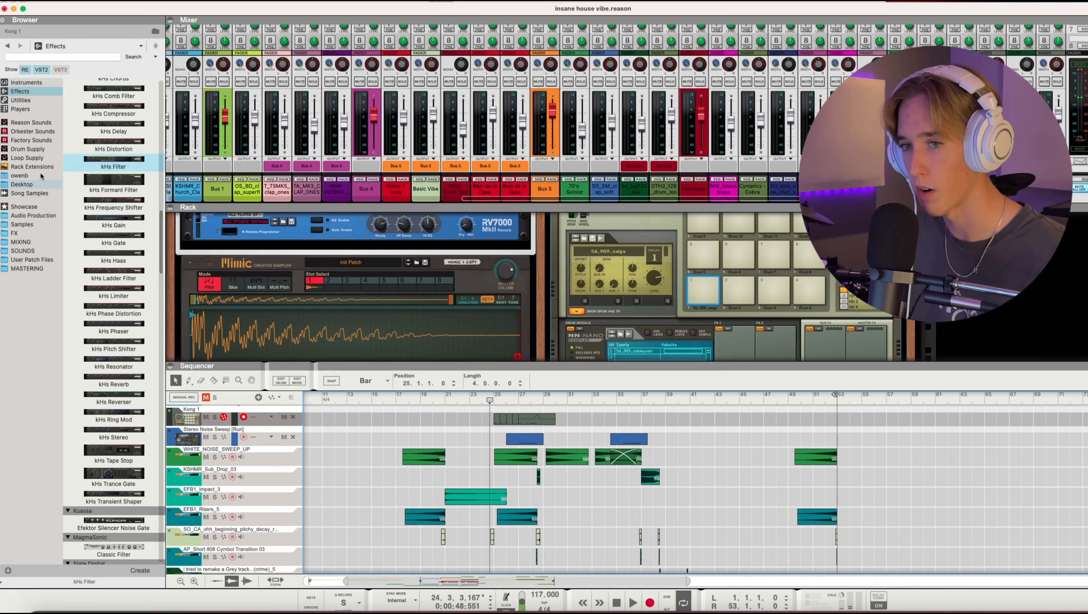
{"action": "left_click", "coordinate": [41, 149]}
{"action": "left_click", "coordinate": [186, 418]}
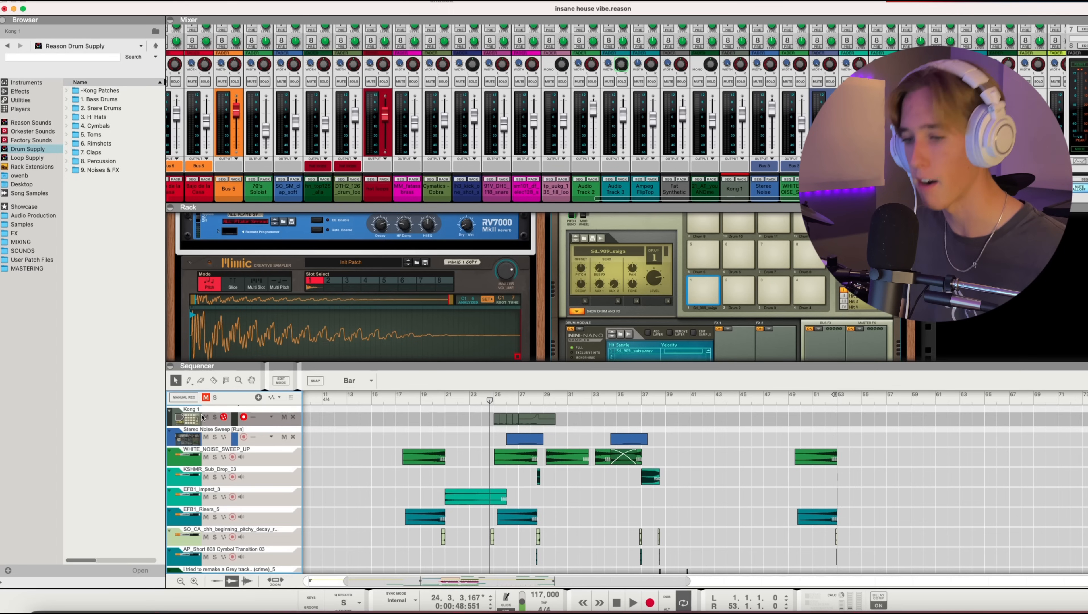
{"action": "left_click", "coordinate": [188, 420]}
{"action": "left_click", "coordinate": [741, 81]}
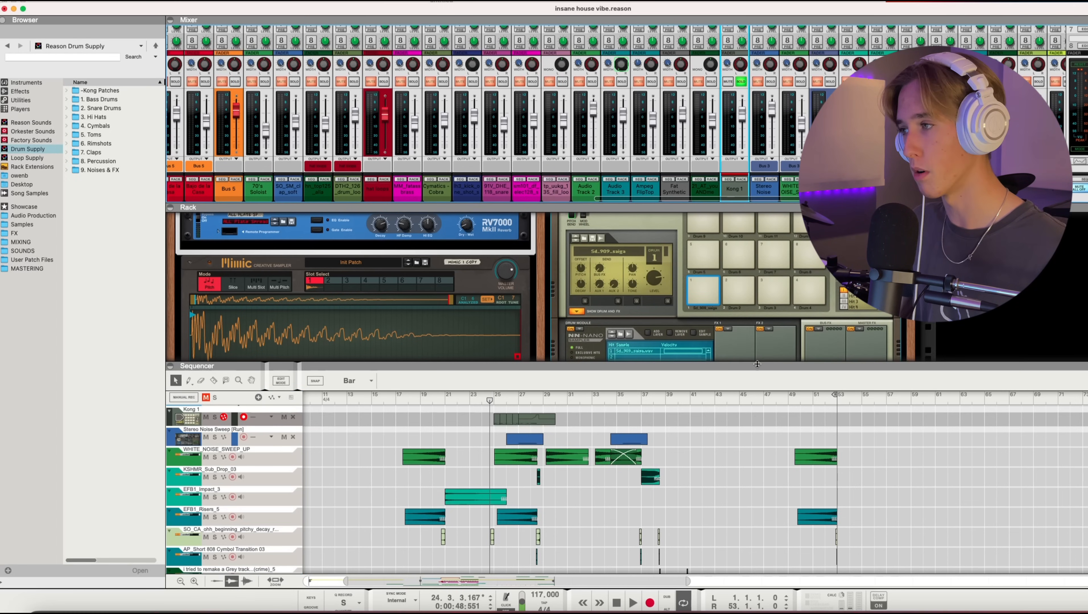
- Play the soloed Kong 1 clip and examine its OTT and Filter insert effects in the rack
{"action": "scroll", "coordinate": [730, 313], "scroll_direction": "up", "scroll_amount": 4}
{"action": "scroll", "coordinate": [727, 308], "scroll_direction": "down", "scroll_amount": 5}
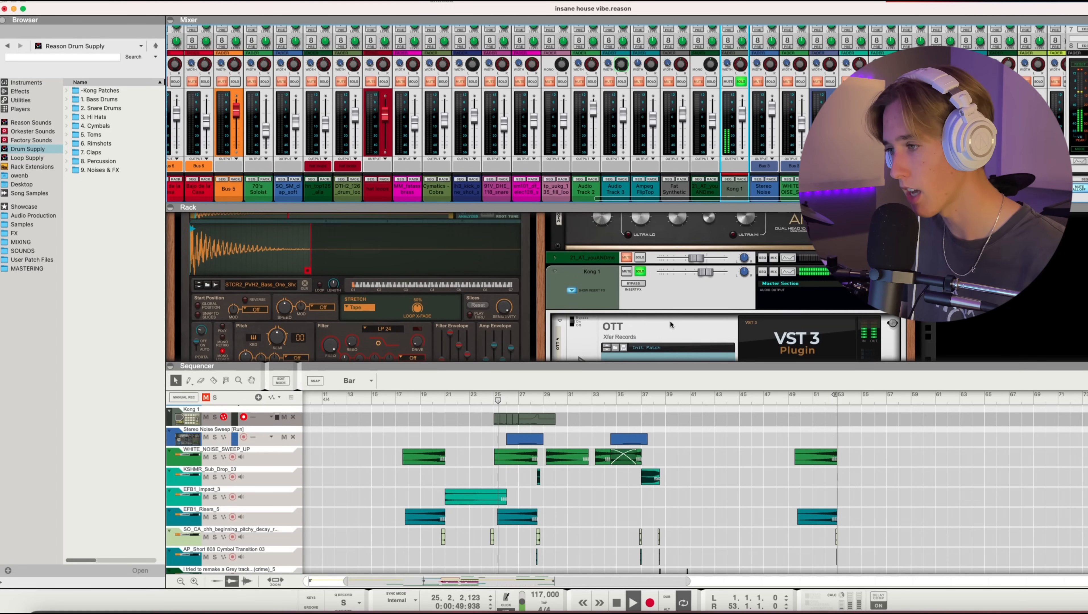
{"action": "scroll", "coordinate": [706, 309], "scroll_direction": "down", "scroll_amount": 8}
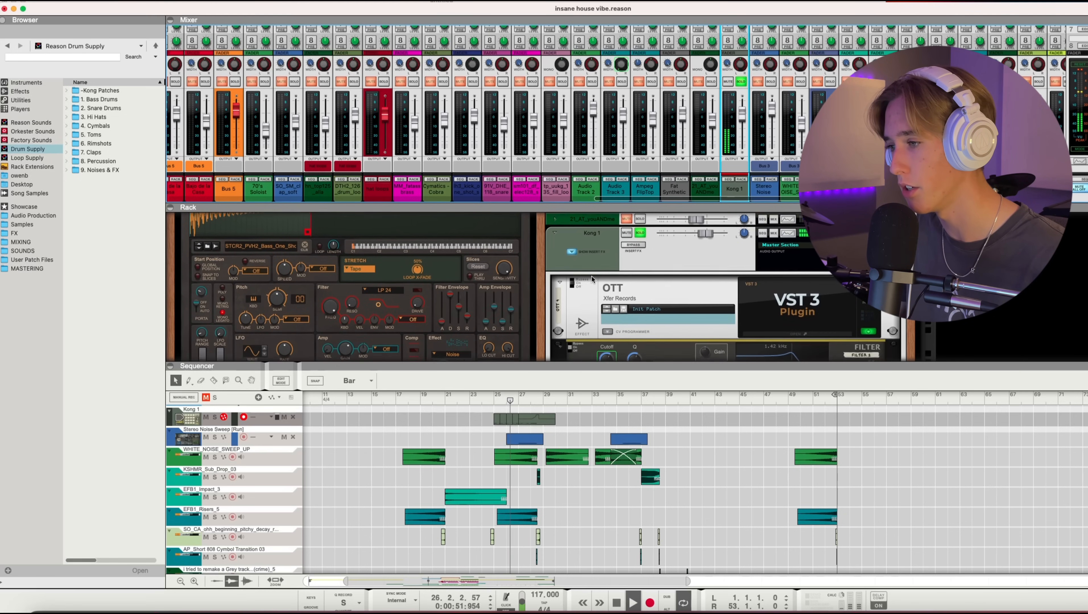
{"action": "left_click_drag", "start_coordinate": [791, 293], "coordinate": [794, 298]}
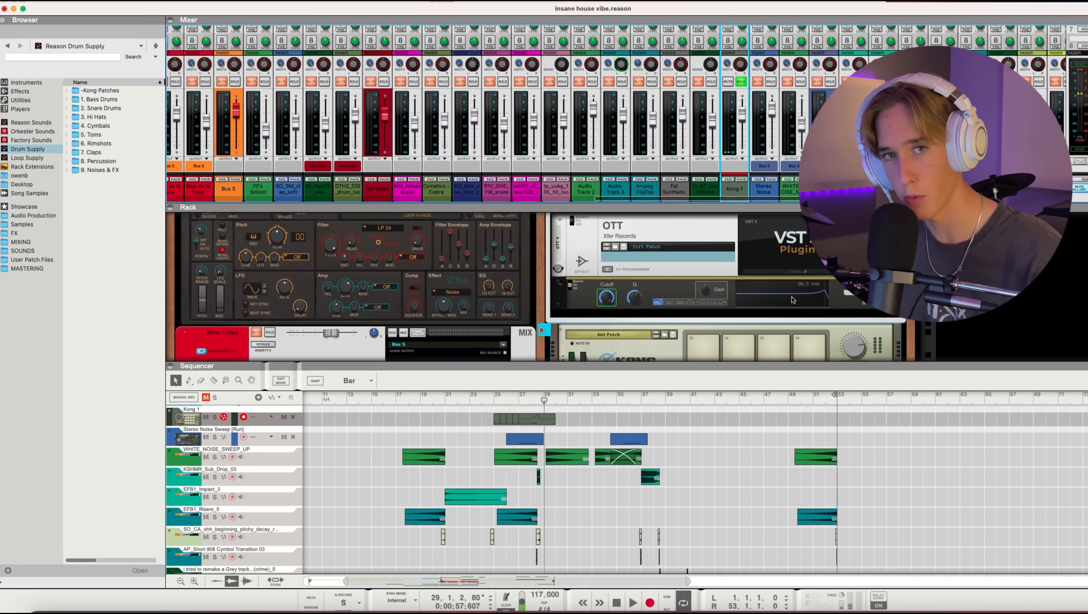
{"action": "scroll", "coordinate": [696, 321], "scroll_direction": "down", "scroll_amount": 3}
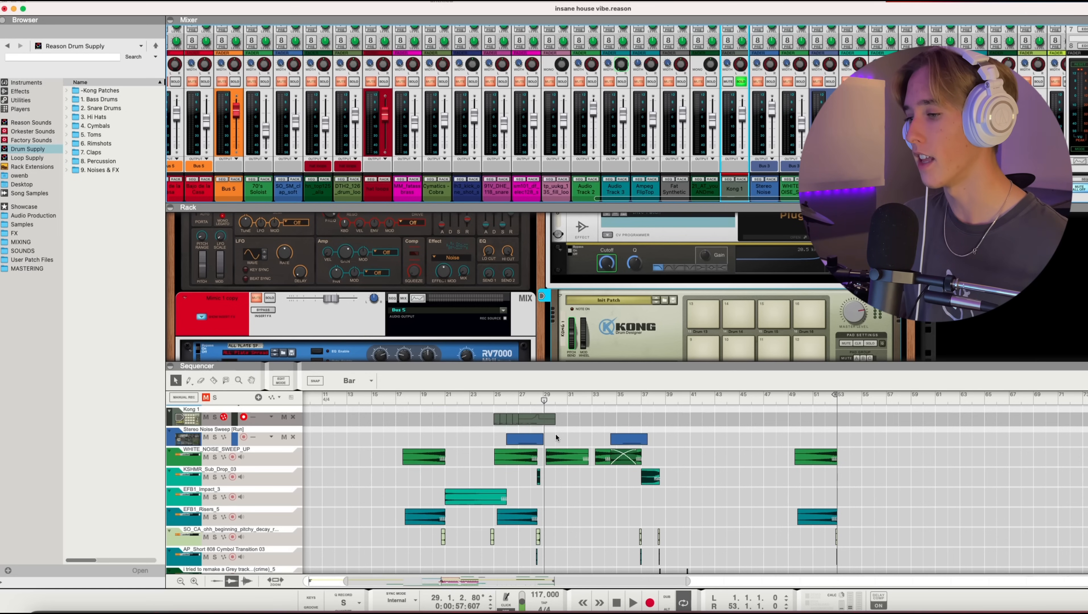
- Replay Kong 1 from just before bar 25 with its Filter 2 cutoff automation in view
{"action": "scroll", "coordinate": [556, 438], "scroll_direction": "up", "scroll_amount": 3}
{"action": "left_click", "coordinate": [492, 399]}
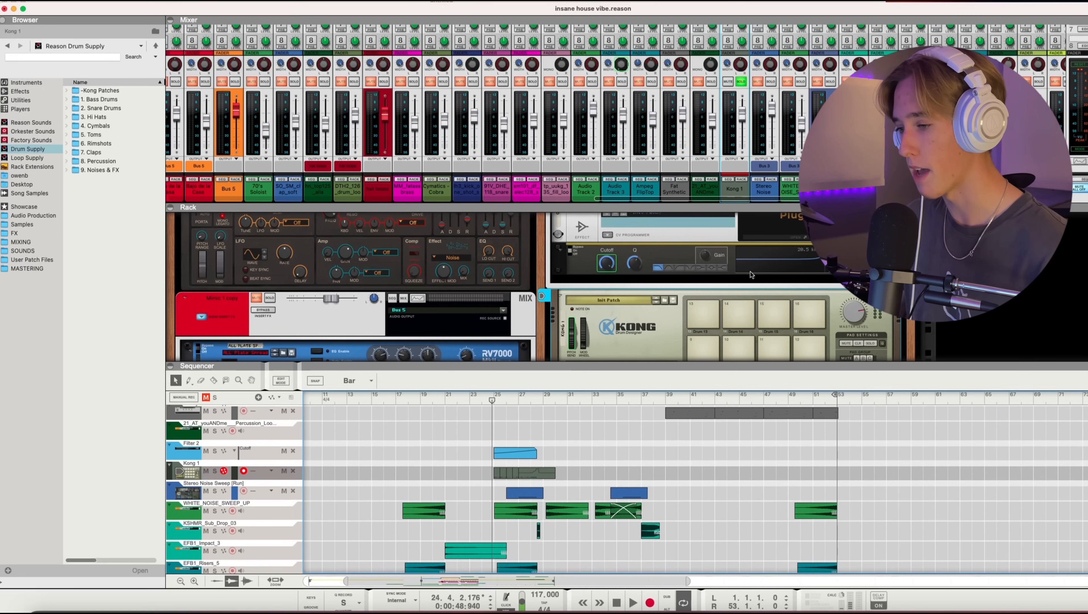
{"action": "key", "text": "space"}
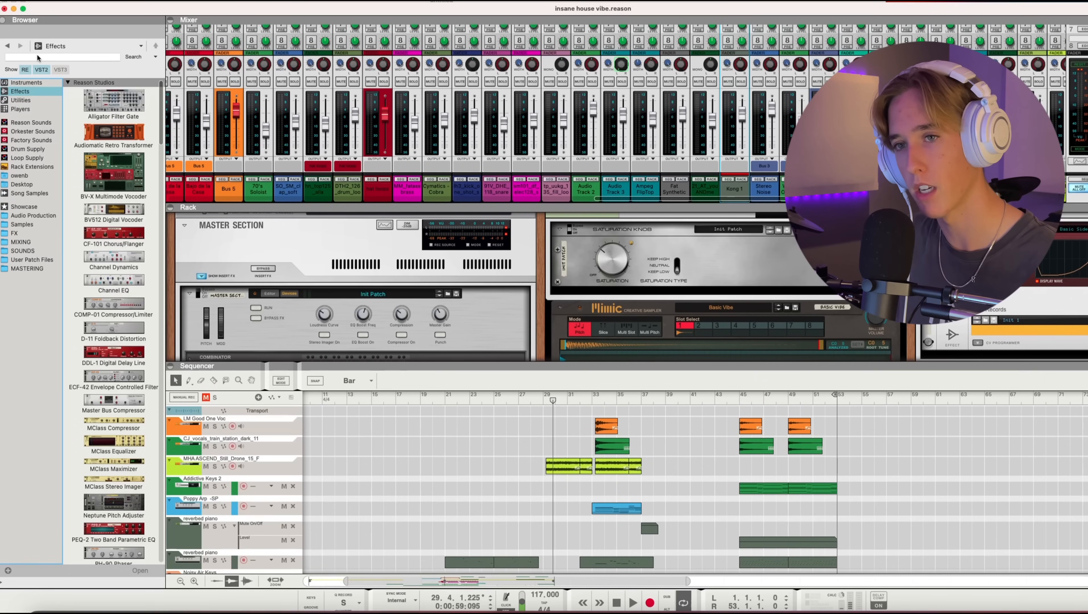
- Limit the browser's effects to Rack Extensions and insert a kHs Filter above the combinator in the Master Section
{"action": "left_click", "coordinate": [41, 69]}
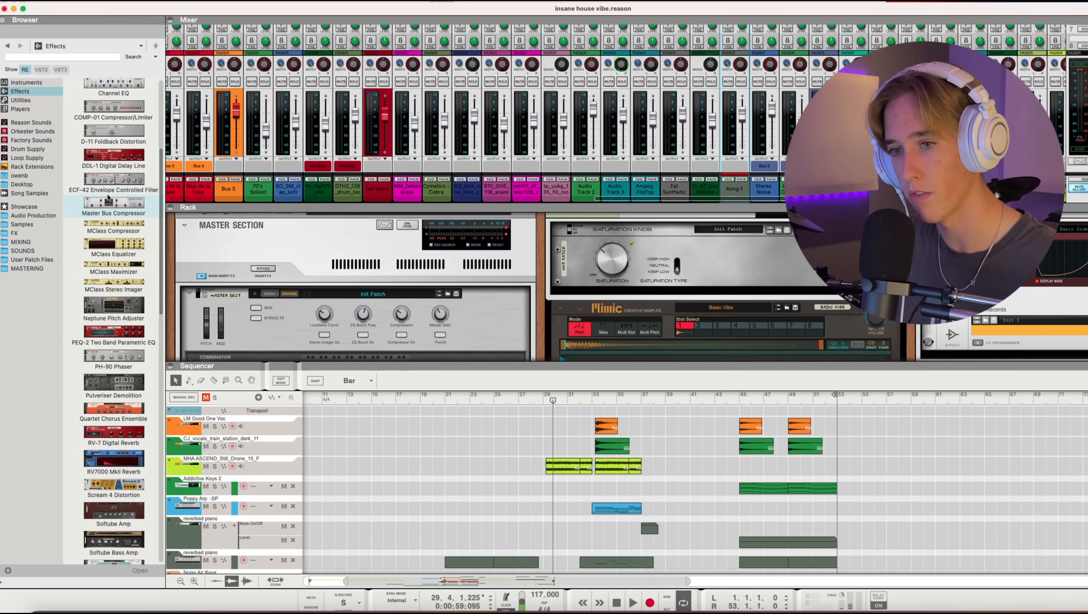
{"action": "scroll", "coordinate": [116, 228], "scroll_direction": "down", "scroll_amount": 15}
{"action": "scroll", "coordinate": [118, 421], "scroll_direction": "down", "scroll_amount": 1}
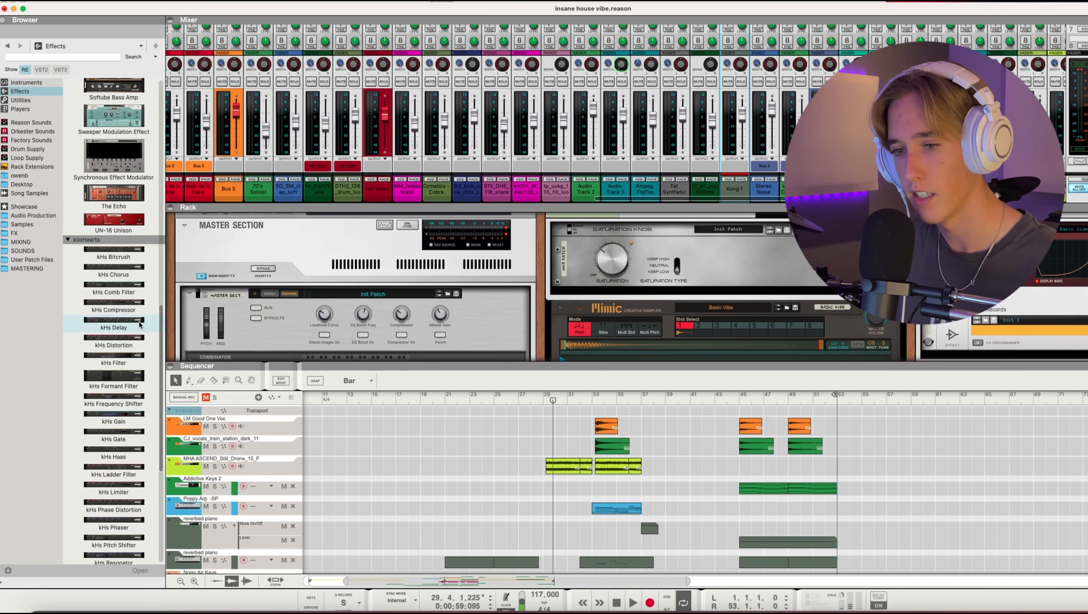
{"action": "left_click_drag", "start_coordinate": [121, 360], "coordinate": [327, 293]}
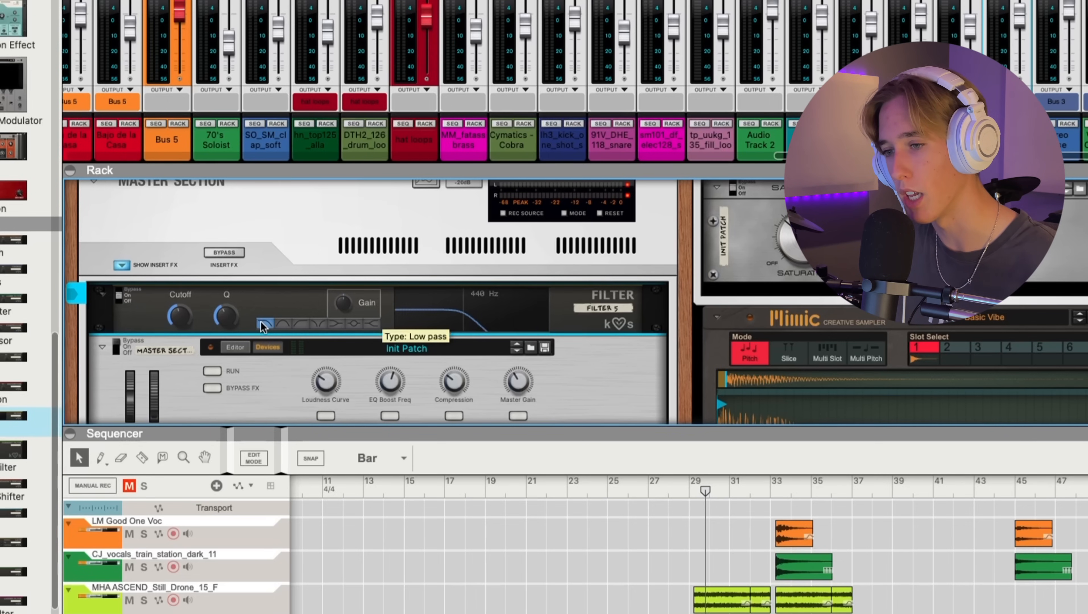
- Set Filter 5 to high pass with a 20.0 Hz cutoff and create an automation lane for its cutoff
{"action": "left_click", "coordinate": [301, 323]}
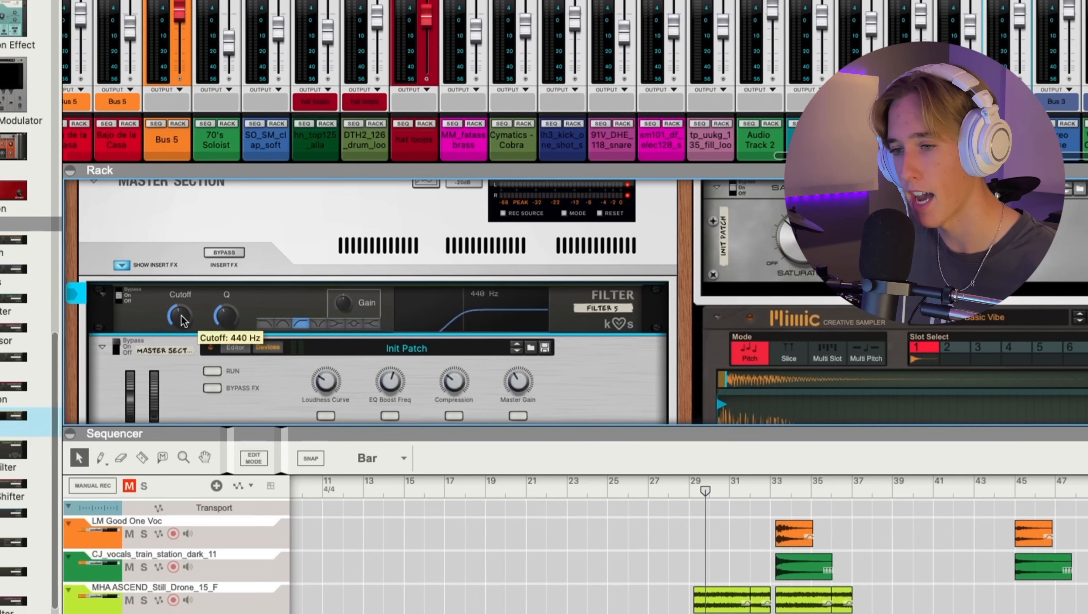
{"action": "left_click_drag", "start_coordinate": [180, 320], "coordinate": [178, 335]}
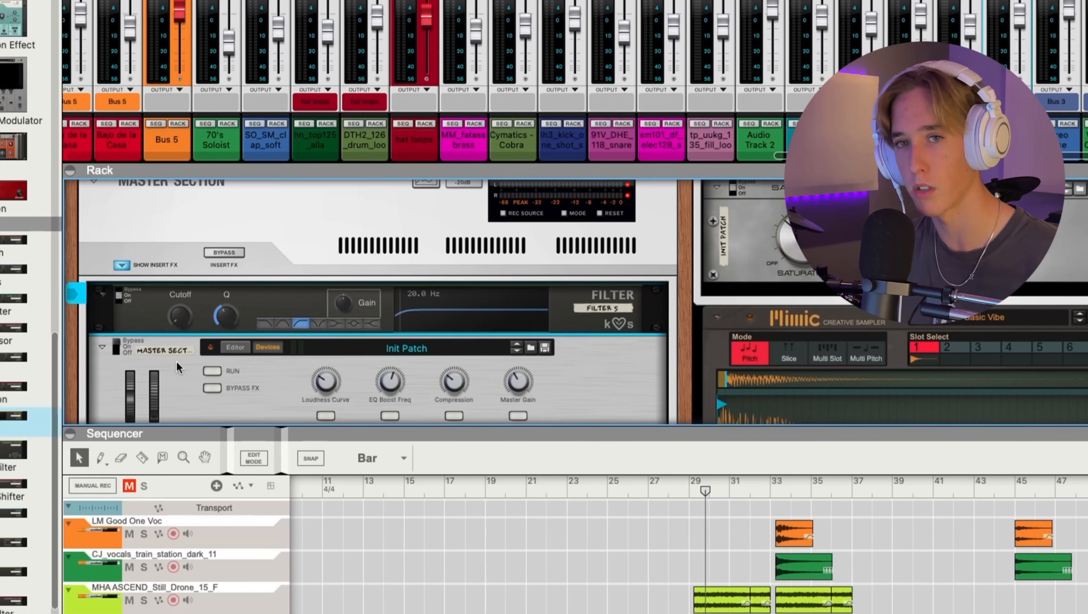
{"action": "right_click", "coordinate": [186, 322]}
{"action": "left_click", "coordinate": [204, 328]}
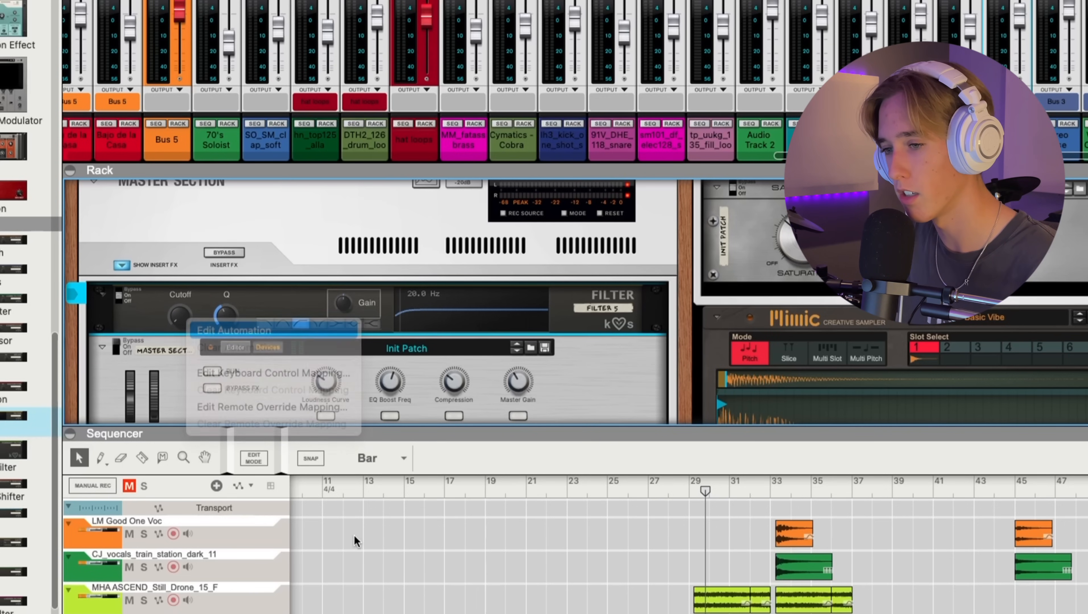
- Draw an automation clip on the Filter 5 cutoff lane and fit it from bar 27 to bar 29
{"action": "scroll", "coordinate": [688, 555], "scroll_direction": "up", "scroll_amount": 5}
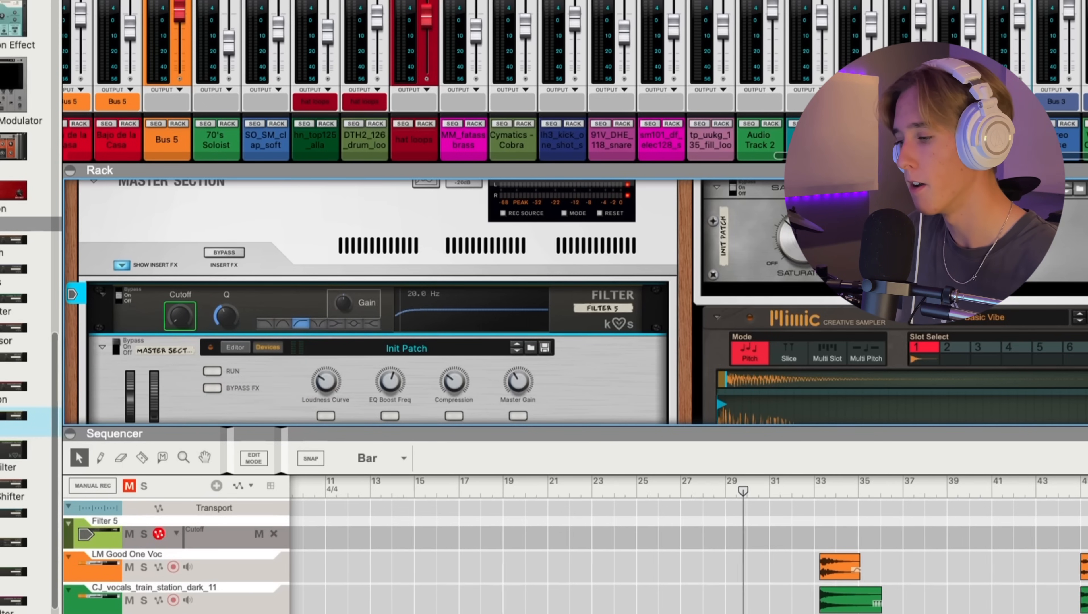
{"action": "scroll", "coordinate": [602, 555], "scroll_direction": "down", "scroll_amount": 4}
{"action": "scroll", "coordinate": [602, 555], "scroll_direction": "up", "scroll_amount": 4}
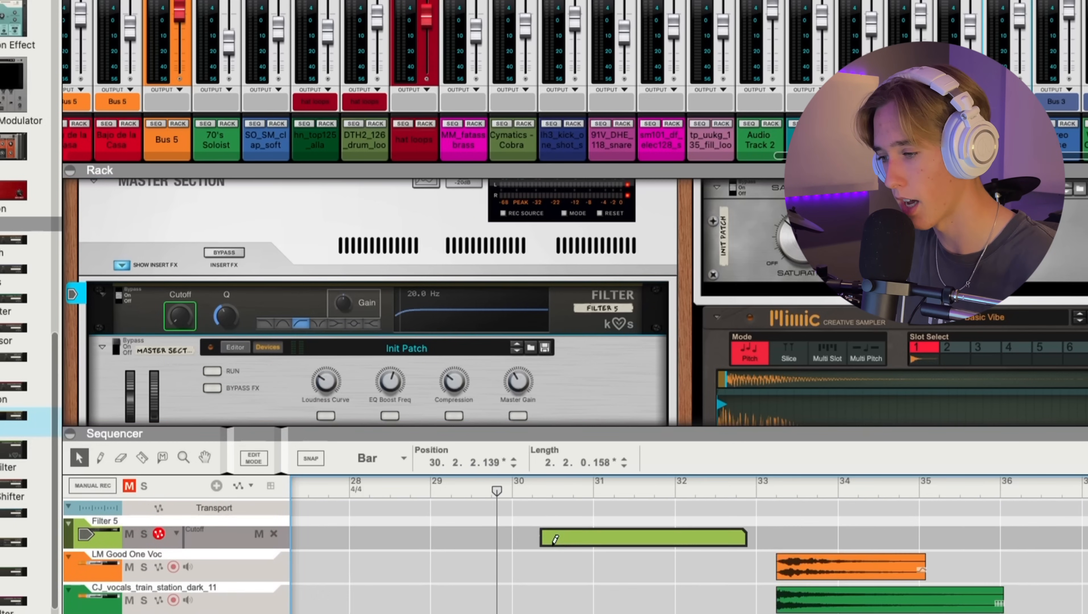
{"action": "left_click_drag", "start_coordinate": [551, 543], "coordinate": [594, 543]}
{"action": "left_click_drag", "start_coordinate": [748, 537], "coordinate": [839, 538]}
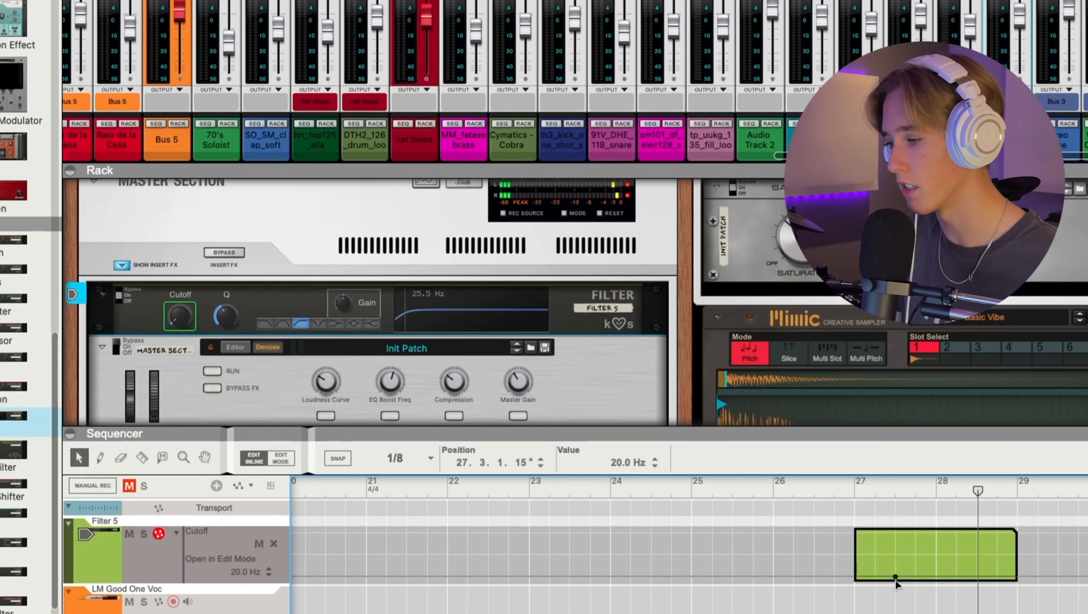
- Shape the Filter 5 cutoff as a curved rise from 20.0 Hz to about 202 Hz in bar 28 and audition it
{"action": "left_click", "coordinate": [964, 556]}
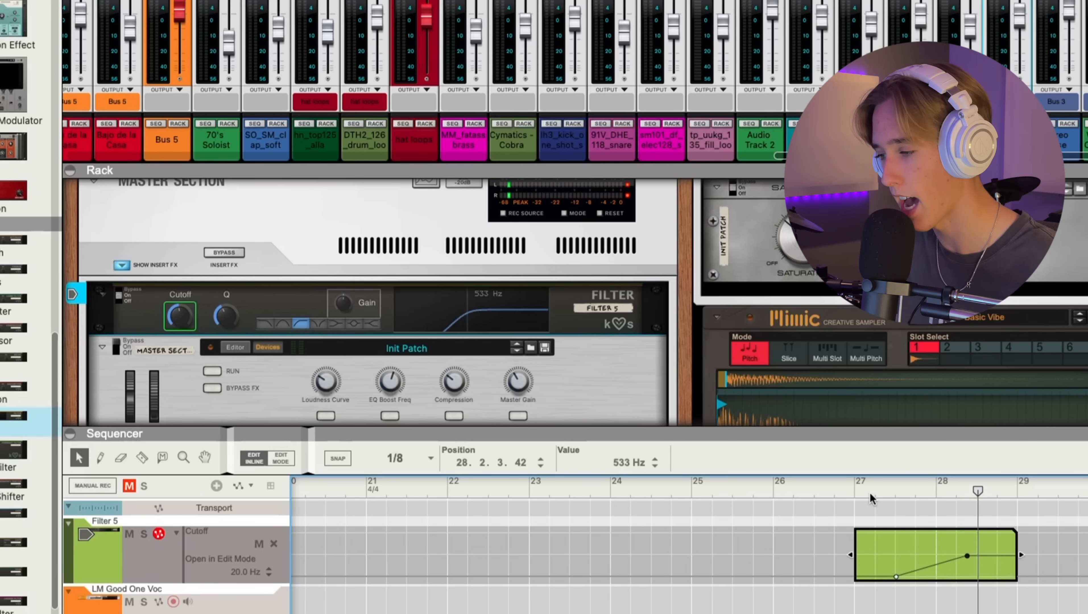
{"action": "left_click", "coordinate": [820, 491]}
{"action": "left_click_drag", "start_coordinate": [967, 557], "coordinate": [957, 567]}
{"action": "key", "text": "space"}
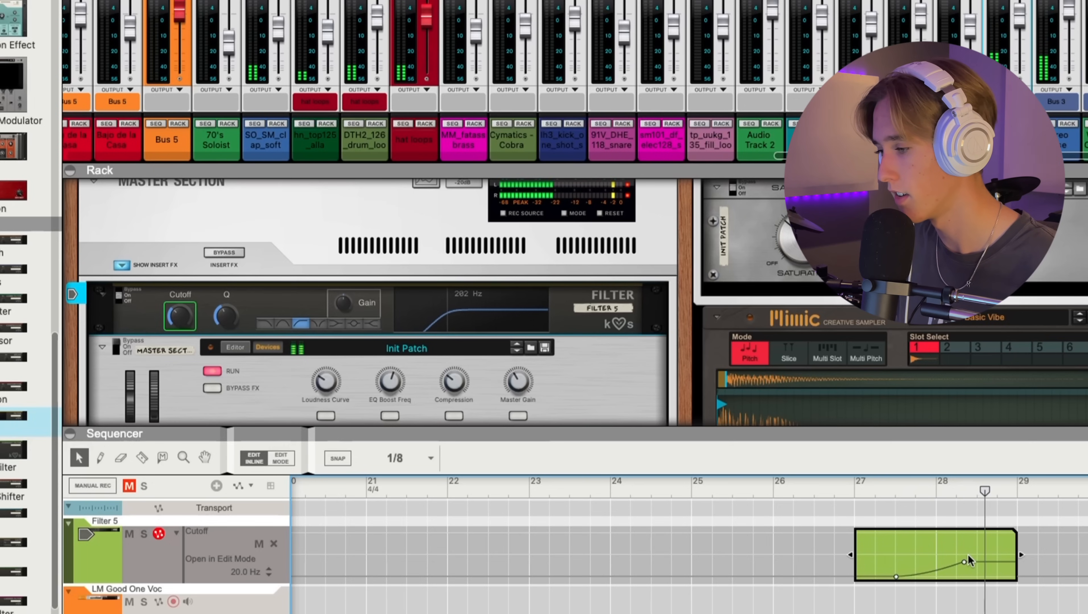
- Add cutoff points that peak late in bar 28 and drop to 20.0 Hz at the clip's end, and audition from just before bar 27
{"action": "key", "text": "space"}
{"action": "left_click", "coordinate": [978, 558]}
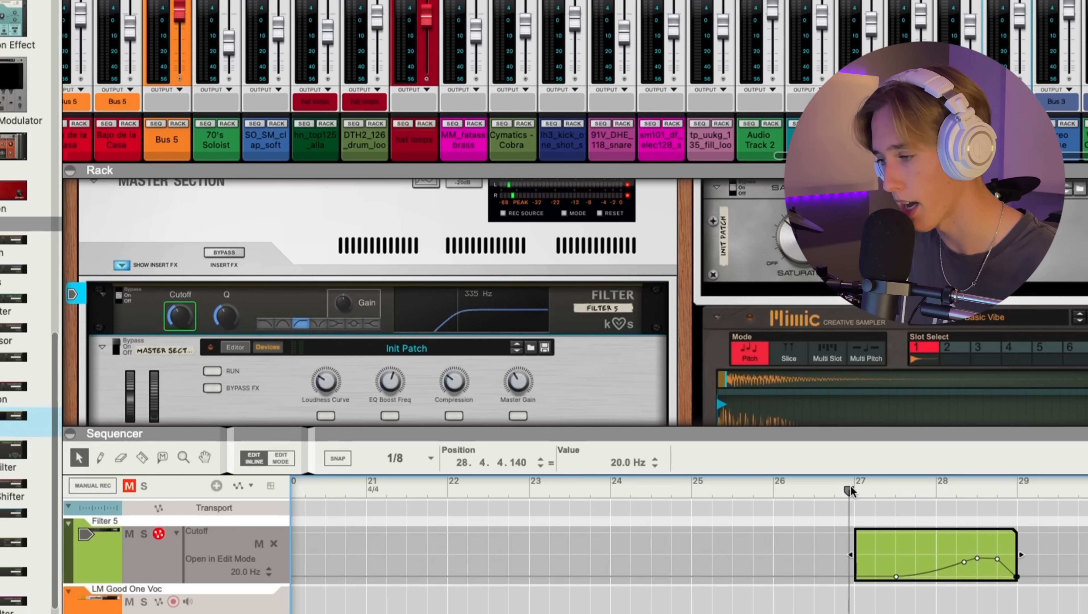
{"action": "key", "text": "space"}
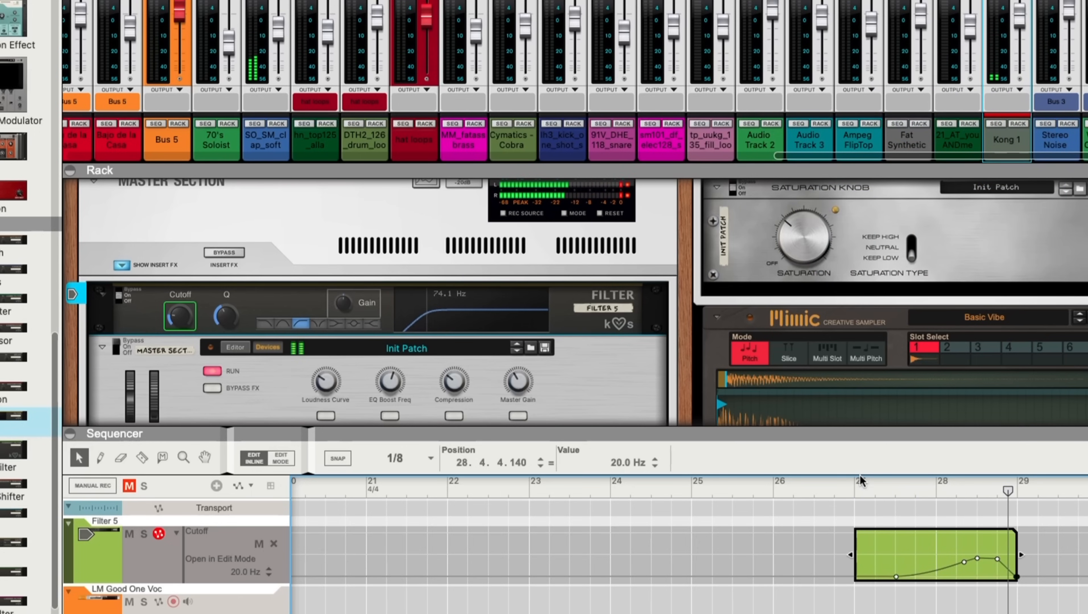
{"action": "left_click", "coordinate": [828, 489]}
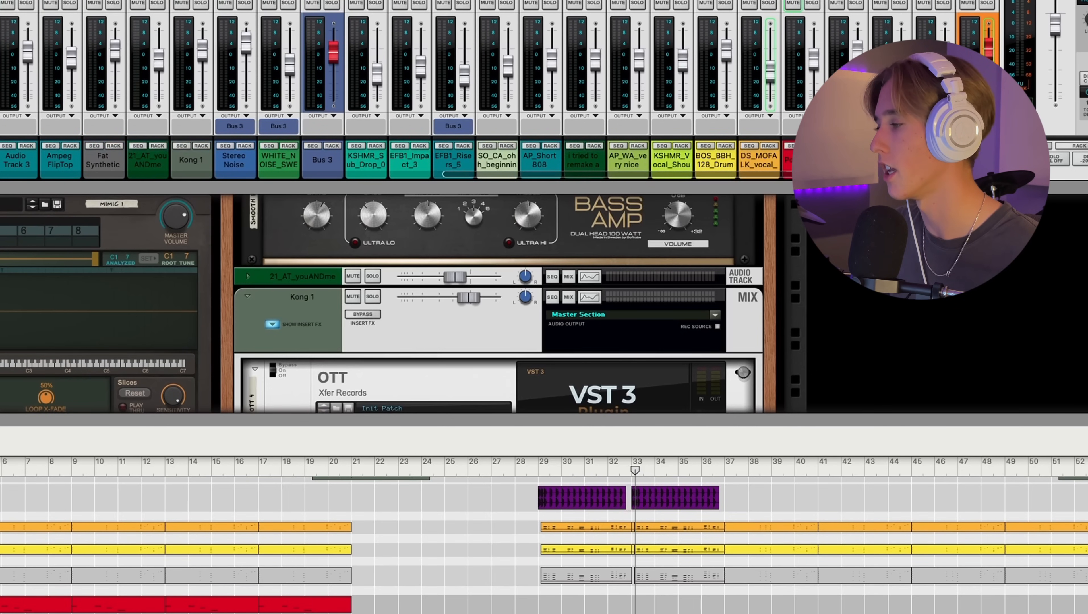
- Bypass the Pump sidechain effect on the orange bus at the far end of the mixer and play the mix from bar 29
{"action": "left_click", "coordinate": [986, 146]}
{"action": "scroll", "coordinate": [979, 311], "scroll_direction": "down", "scroll_amount": 5}
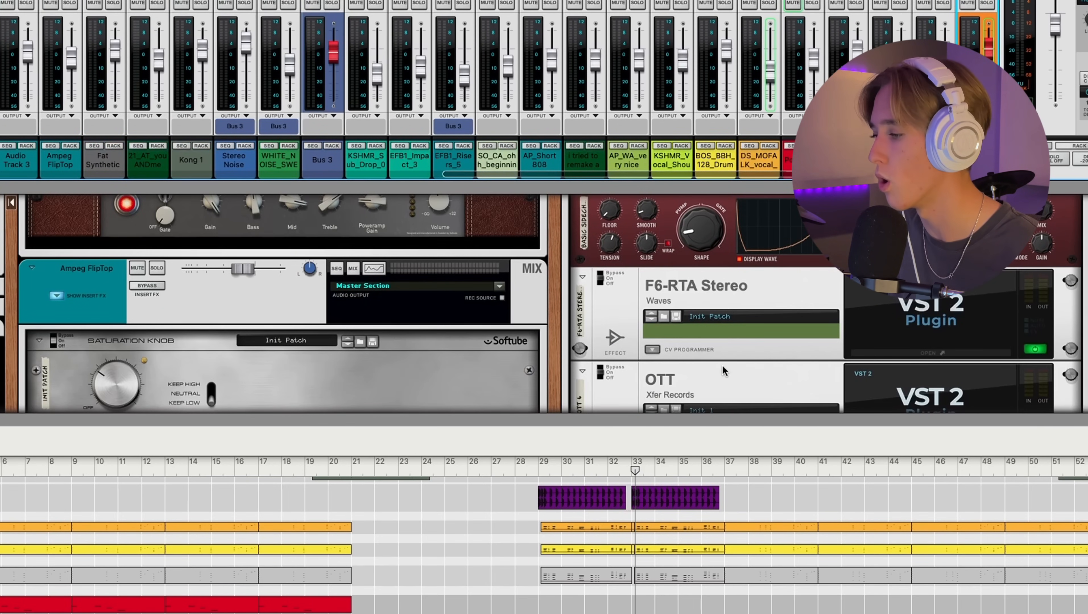
{"action": "scroll", "coordinate": [564, 603], "scroll_direction": "right", "scroll_amount": 3}
{"action": "scroll", "coordinate": [530, 578], "scroll_direction": "right", "scroll_amount": 3}
{"action": "left_click_drag", "start_coordinate": [280, 465], "coordinate": [294, 464]}
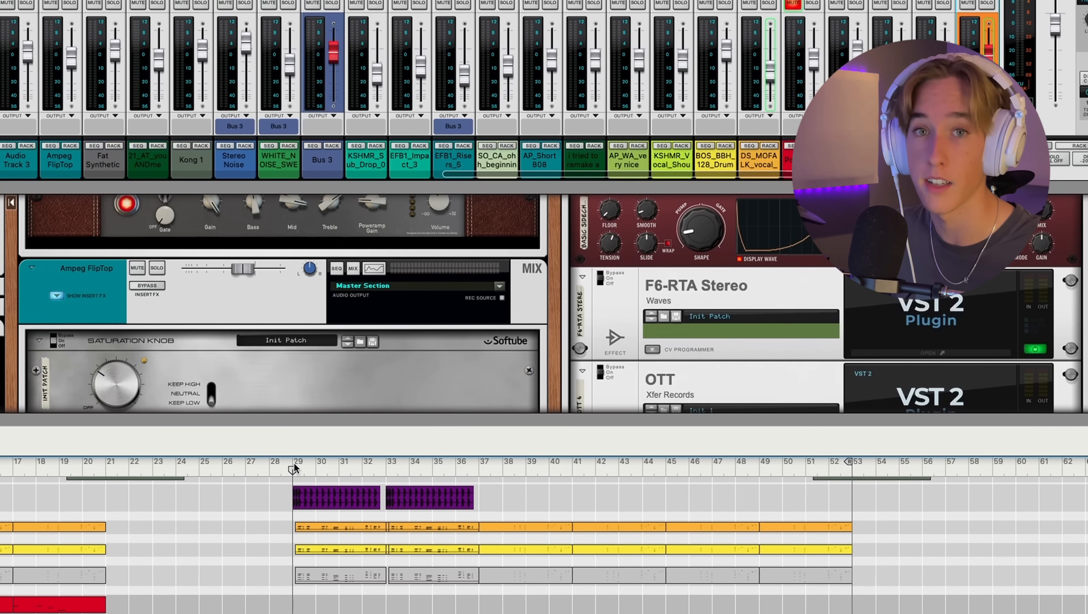
{"action": "scroll", "coordinate": [624, 346], "scroll_direction": "up", "scroll_amount": 3}
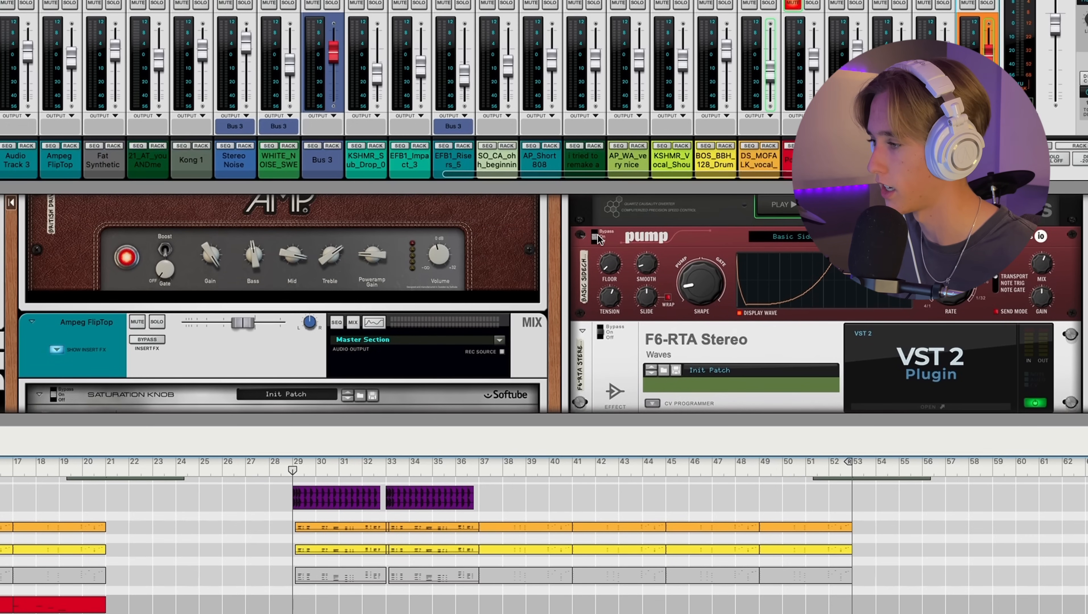
{"action": "left_click", "coordinate": [597, 234]}
{"action": "key", "text": "space"}
- Compare Bus 5 with its Pump sidechain bypassed and enabled during playback, leaving the effect enabled
{"action": "scroll", "coordinate": [258, 93], "scroll_direction": "left", "scroll_amount": 10}
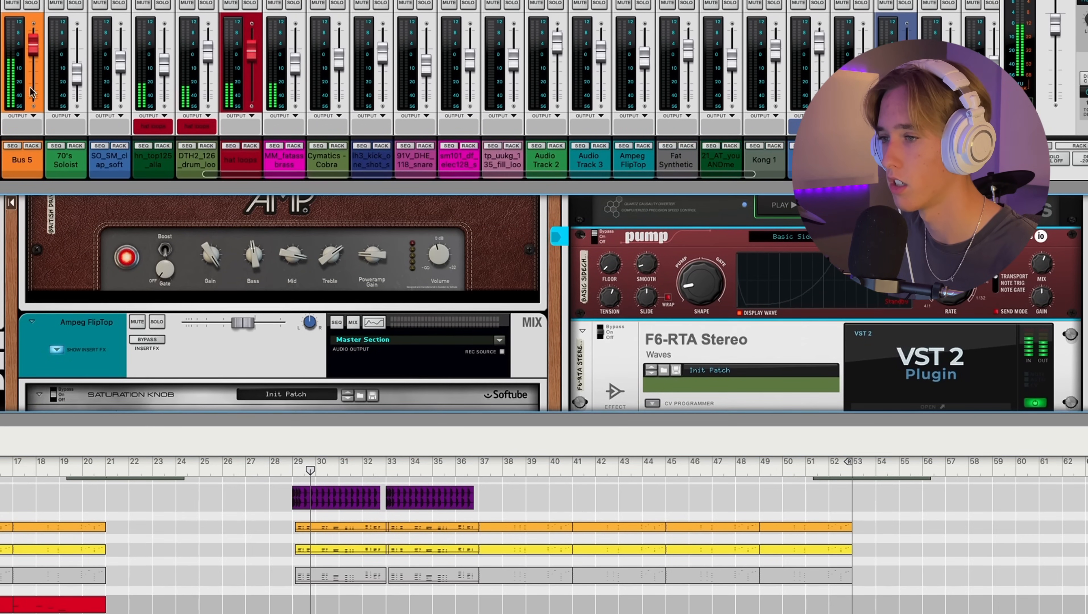
{"action": "left_click", "coordinate": [32, 145]}
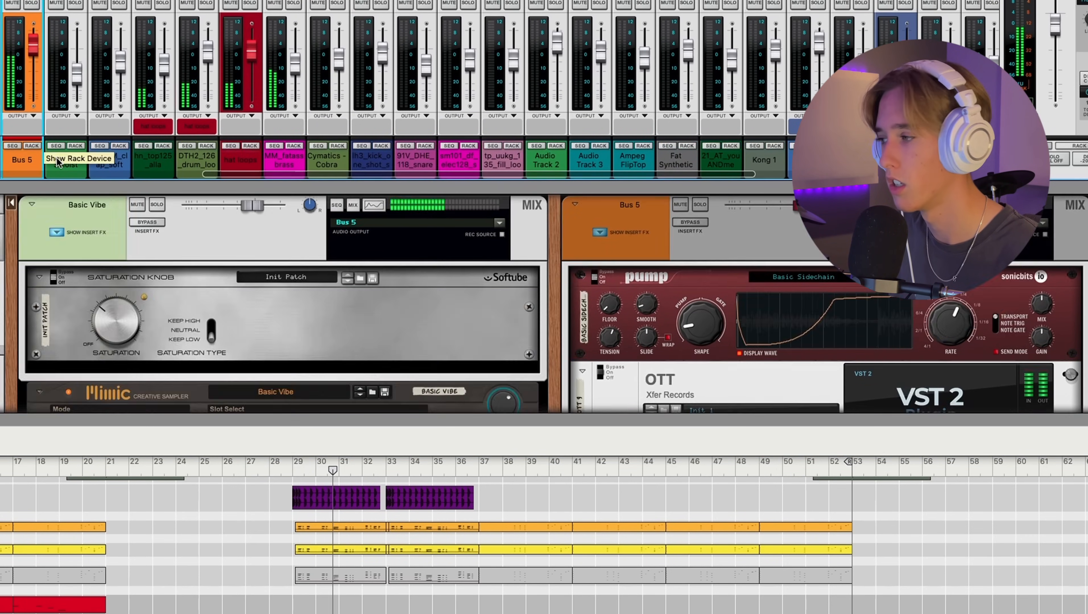
{"action": "left_click", "coordinate": [595, 278]}
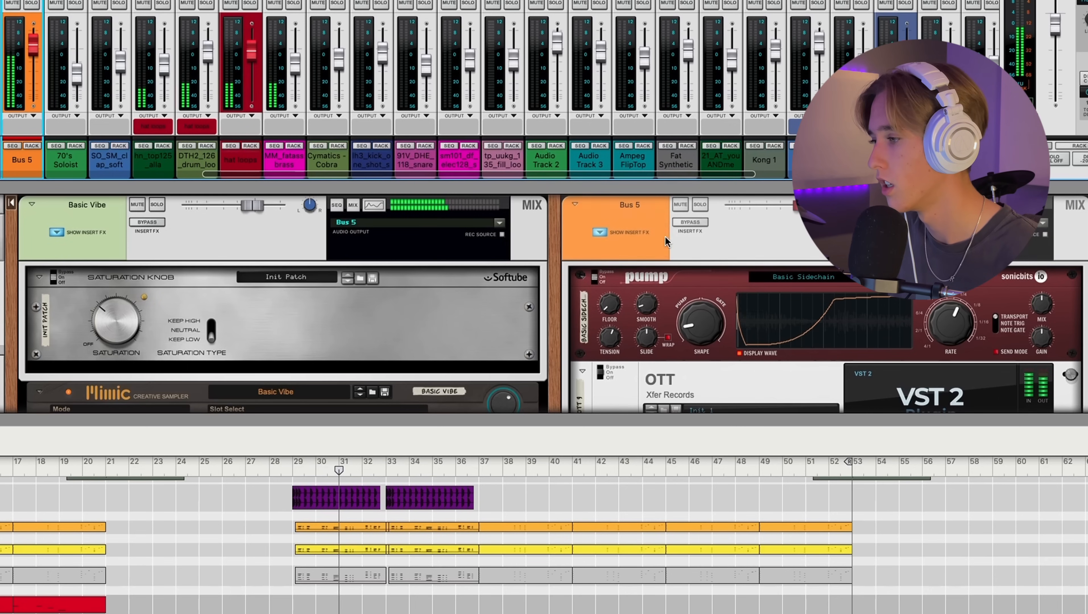
{"action": "left_click", "coordinate": [596, 278]}
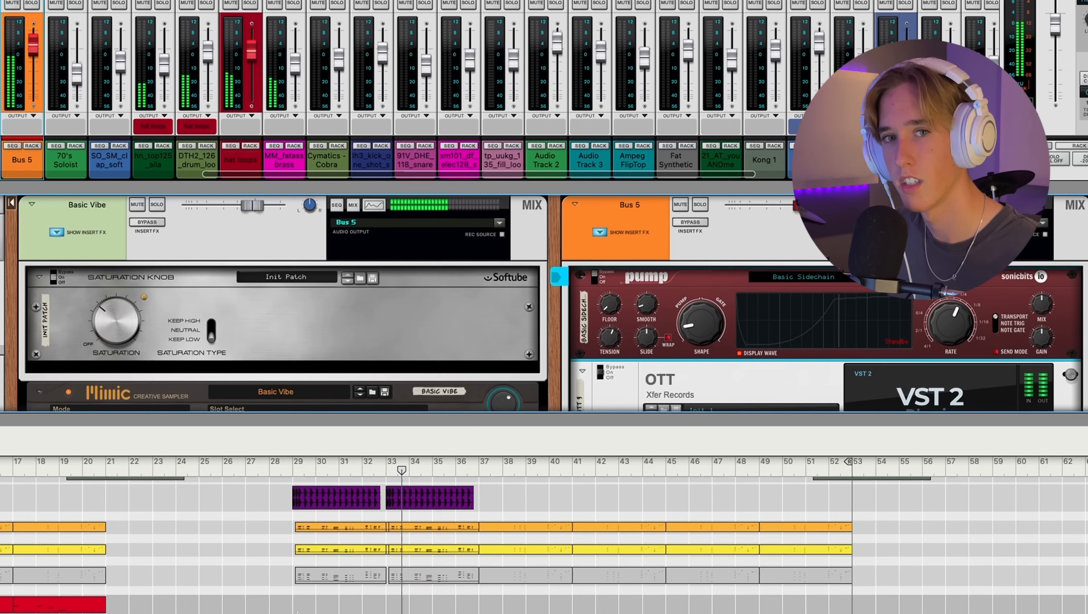
{"action": "left_click", "coordinate": [595, 278]}
- Enable the Pump sidechain effect on the orange bus at the far end of the mixer and audition the mix from bar 29
{"action": "scroll", "coordinate": [673, 148], "scroll_direction": "right", "scroll_amount": 2}
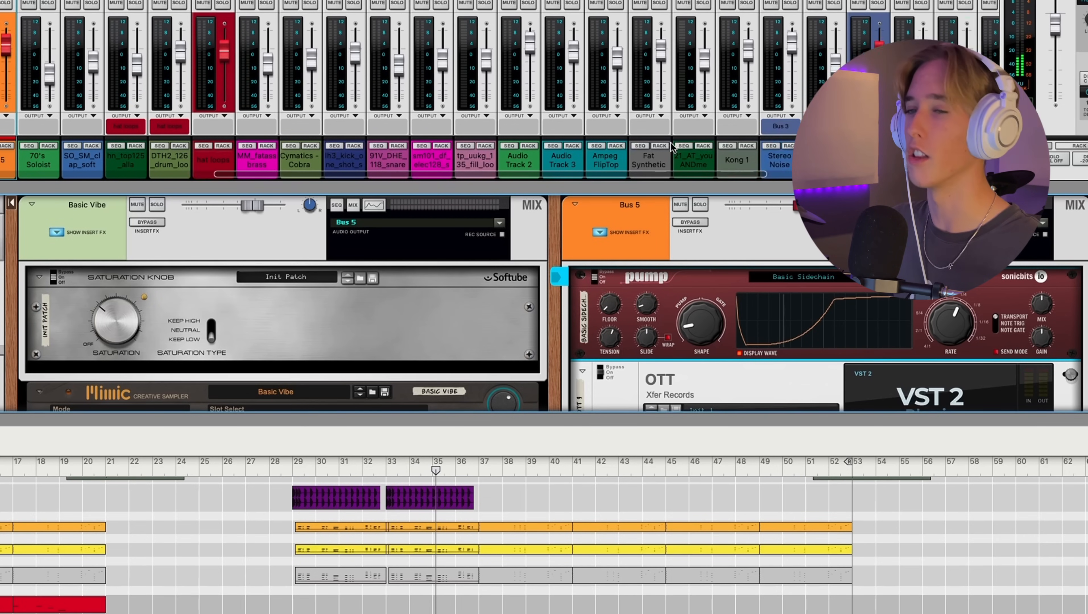
{"action": "scroll", "coordinate": [673, 148], "scroll_direction": "right", "scroll_amount": 10}
{"action": "scroll", "coordinate": [496, 64], "scroll_direction": "right", "scroll_amount": 1}
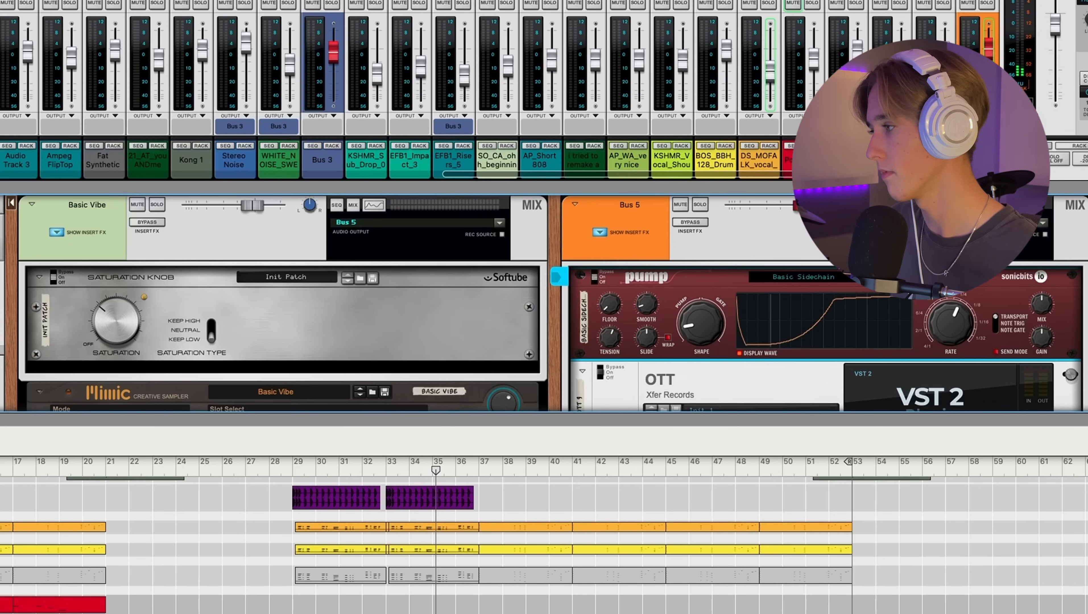
{"action": "scroll", "coordinate": [703, 308], "scroll_direction": "down", "scroll_amount": 10}
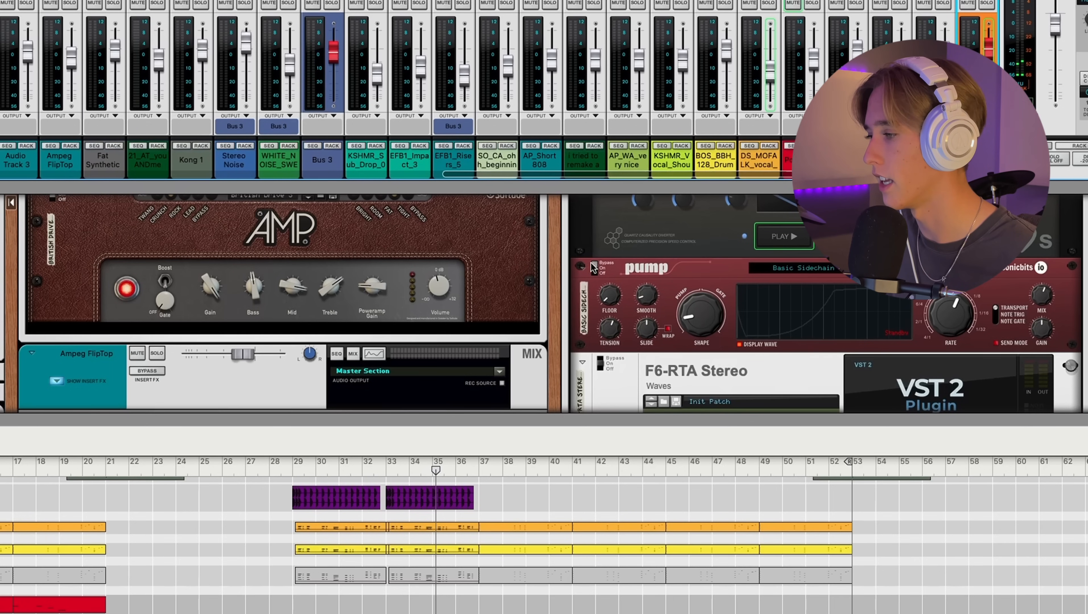
{"action": "left_click", "coordinate": [594, 267]}
{"action": "left_click", "coordinate": [288, 470]}
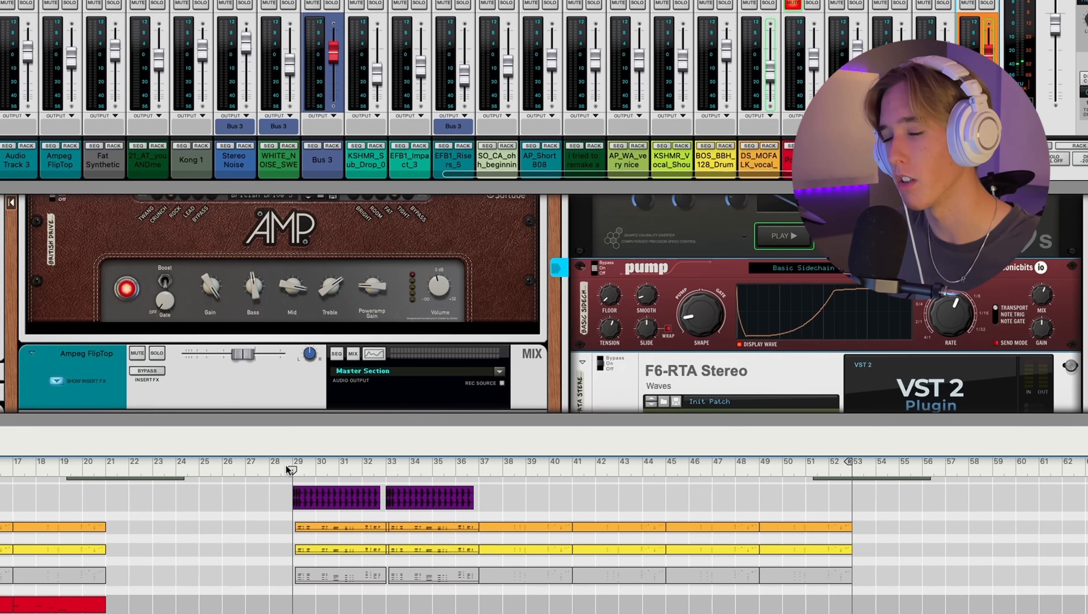
{"action": "key", "text": "space"}
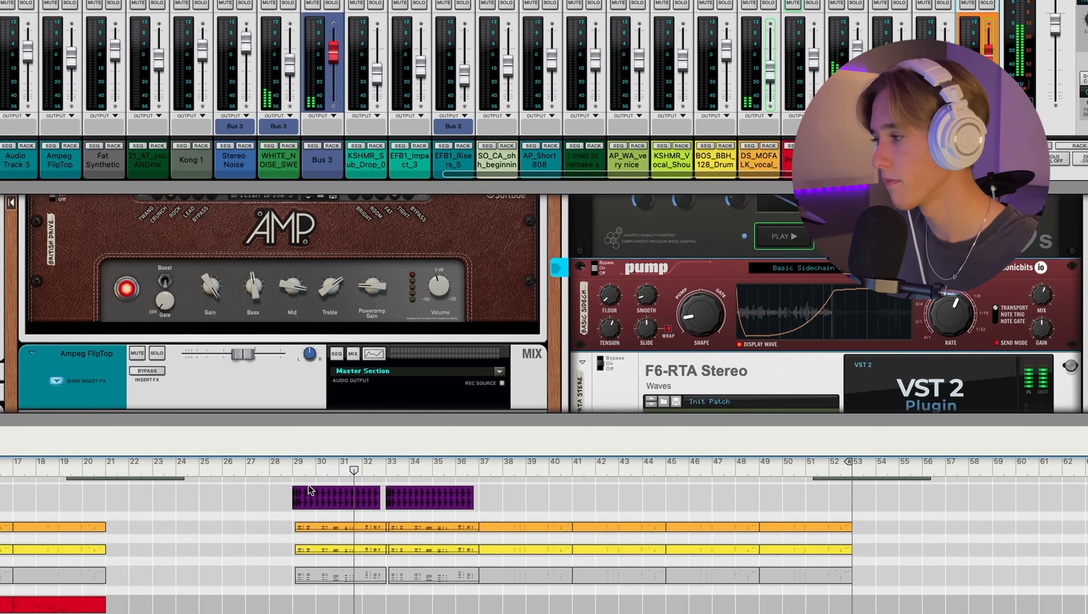
{"action": "key", "text": "space"}
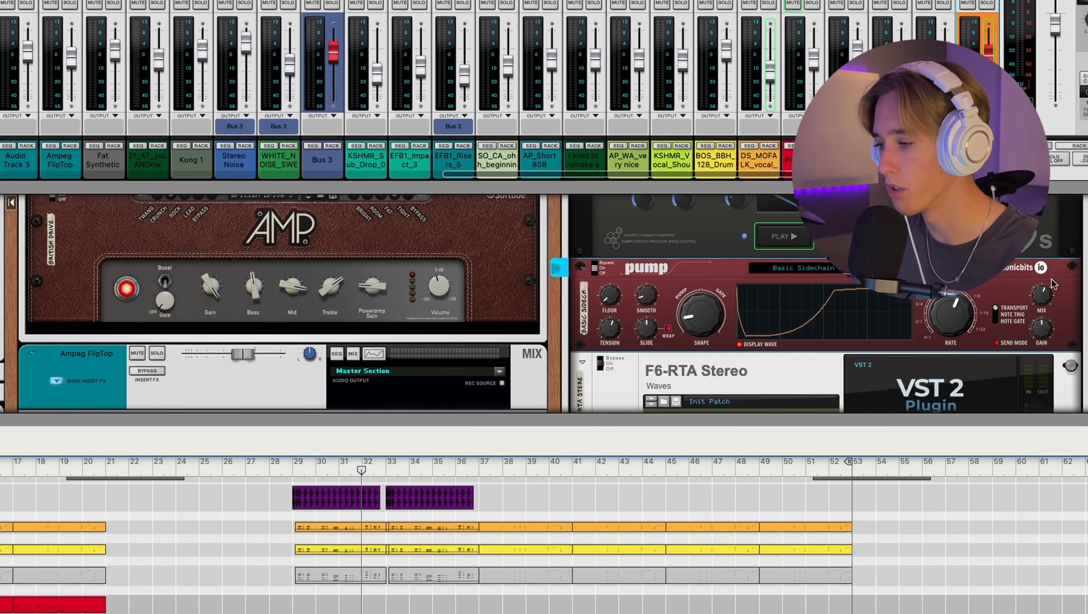
{"action": "scroll", "coordinate": [422, 322], "scroll_direction": "down", "scroll_amount": 3}
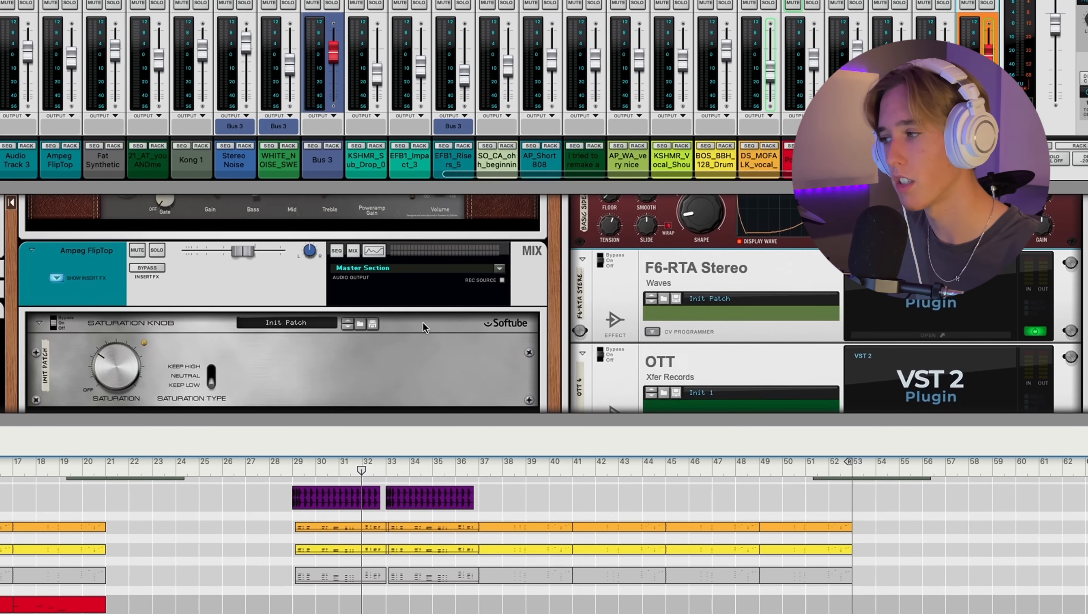
{"action": "scroll", "coordinate": [422, 322], "scroll_direction": "up", "scroll_amount": 4}
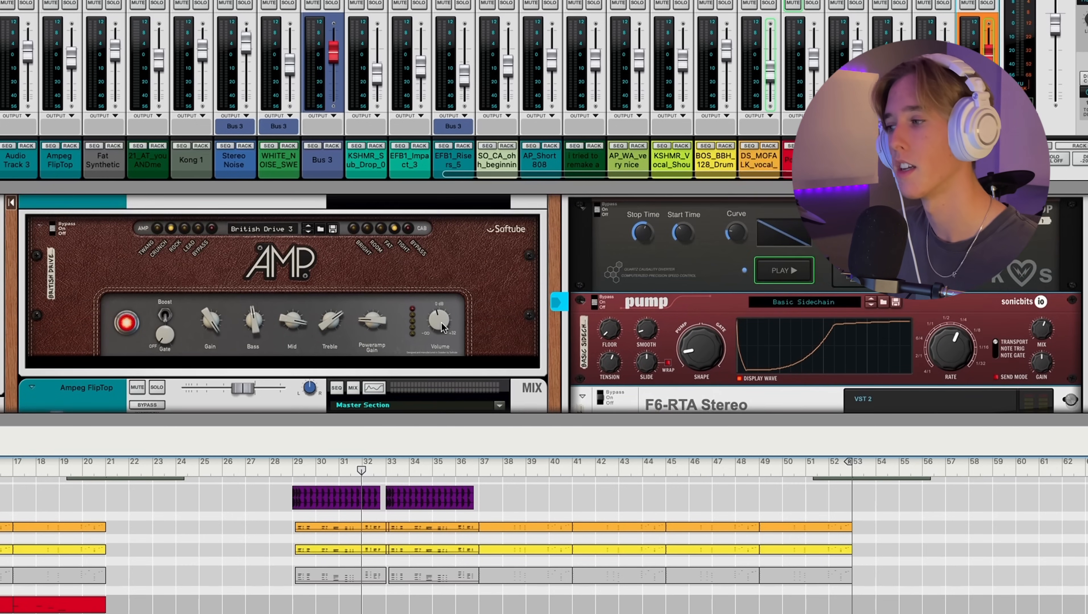
{"action": "scroll", "coordinate": [415, 334], "scroll_direction": "up", "scroll_amount": 1}
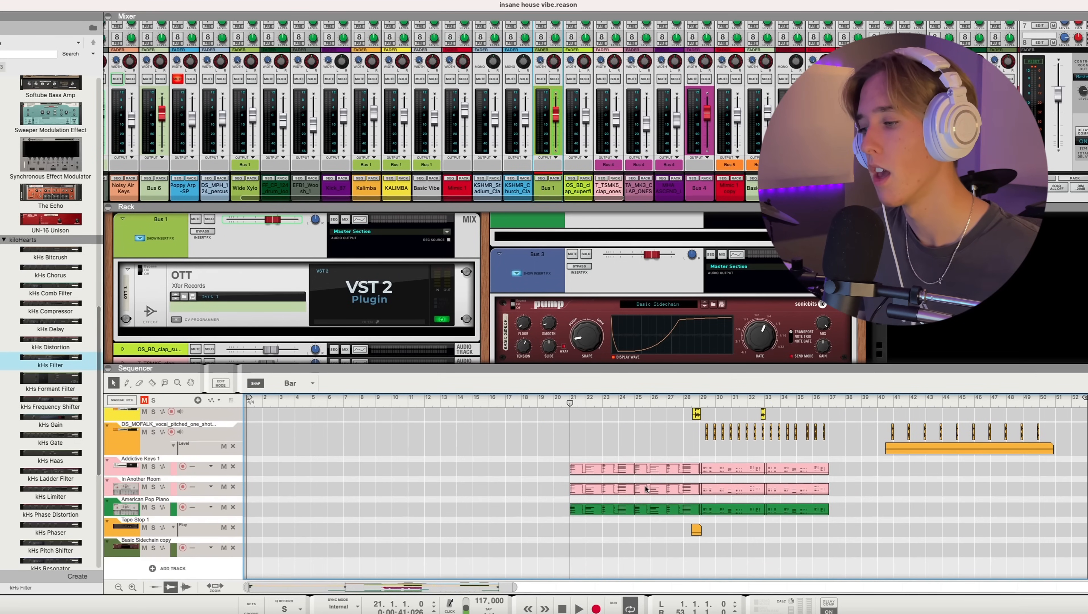
- Look through the sequencer tracks, audition the arrangement from bar 21 and examine the reverbed piano track
{"action": "scroll", "coordinate": [573, 501], "scroll_direction": "down", "scroll_amount": 10}
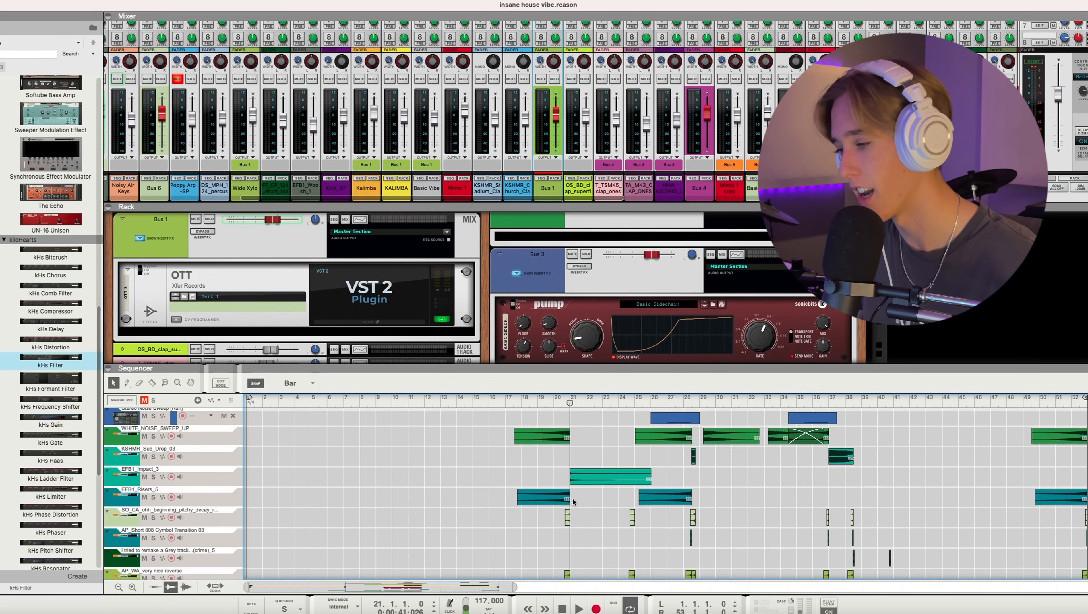
{"action": "scroll", "coordinate": [573, 500], "scroll_direction": "down", "scroll_amount": 15}
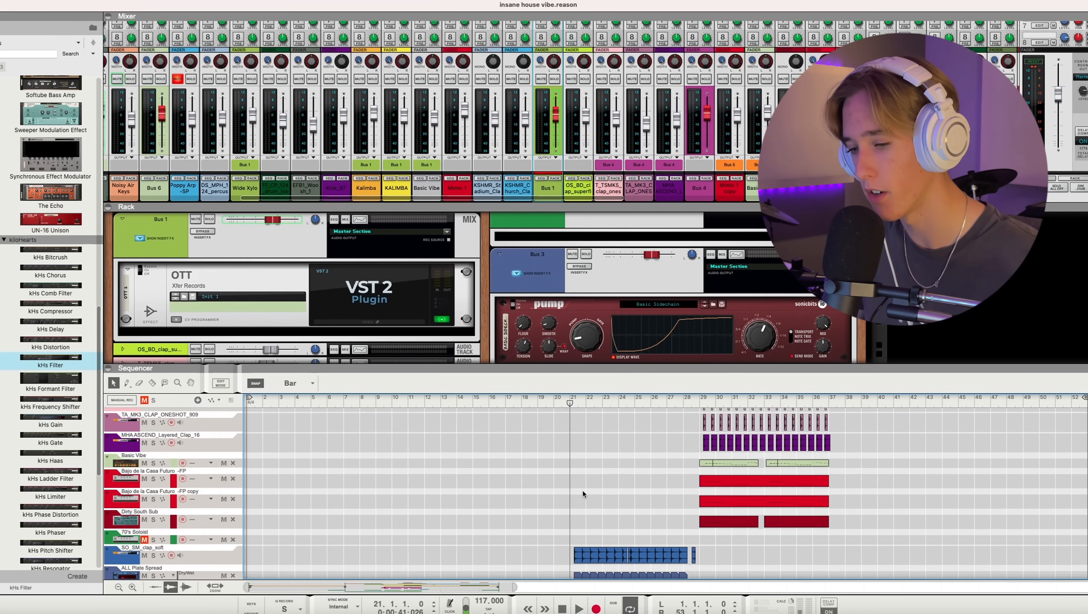
{"action": "scroll", "coordinate": [583, 490], "scroll_direction": "down", "scroll_amount": 10}
{"action": "scroll", "coordinate": [583, 494], "scroll_direction": "up", "scroll_amount": 10}
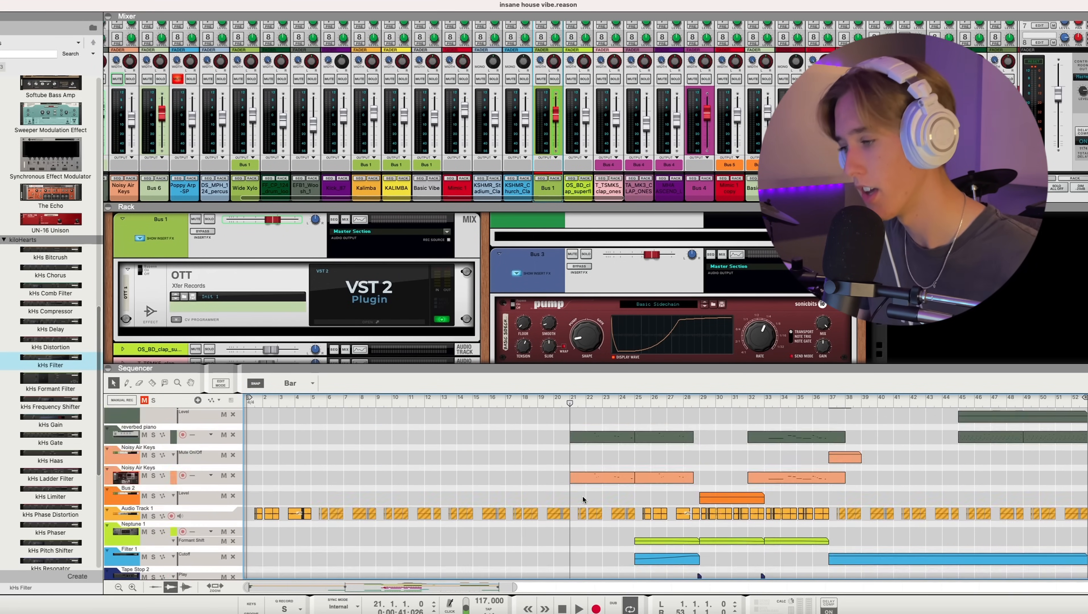
{"action": "scroll", "coordinate": [518, 508], "scroll_direction": "down", "scroll_amount": 6}
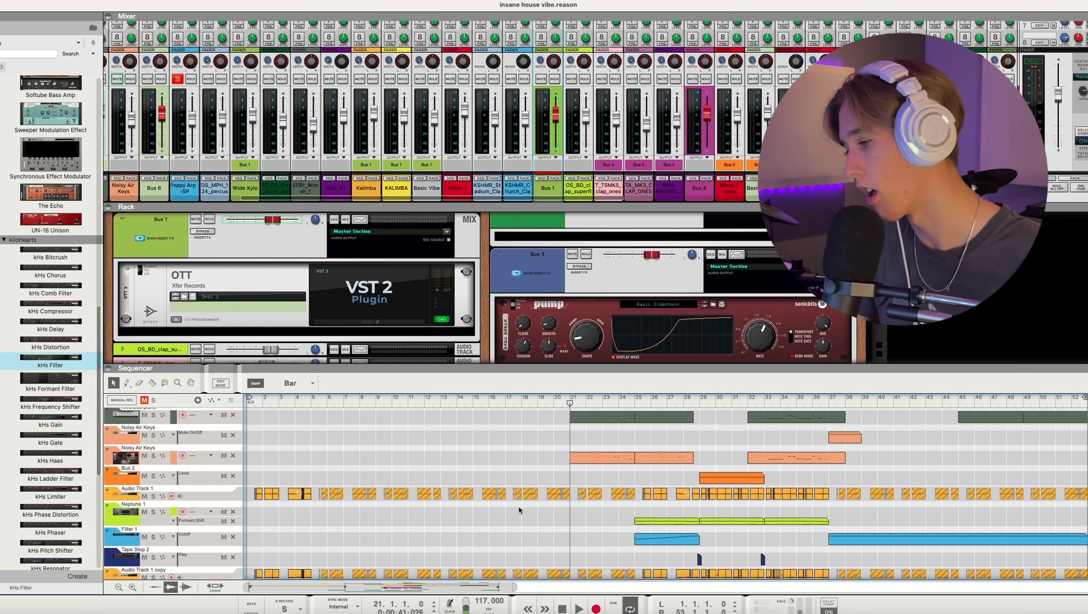
{"action": "key", "text": "space"}
{"action": "scroll", "coordinate": [538, 504], "scroll_direction": "up", "scroll_amount": 3}
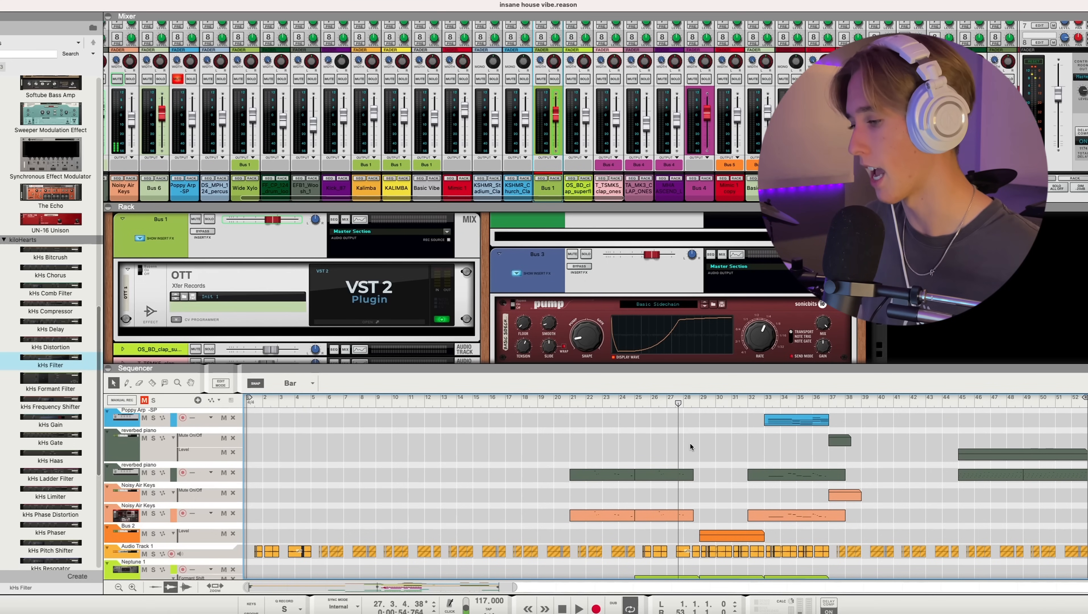
{"action": "scroll", "coordinate": [563, 477], "scroll_direction": "down", "scroll_amount": 3}
{"action": "scroll", "coordinate": [314, 452], "scroll_direction": "up", "scroll_amount": 1}
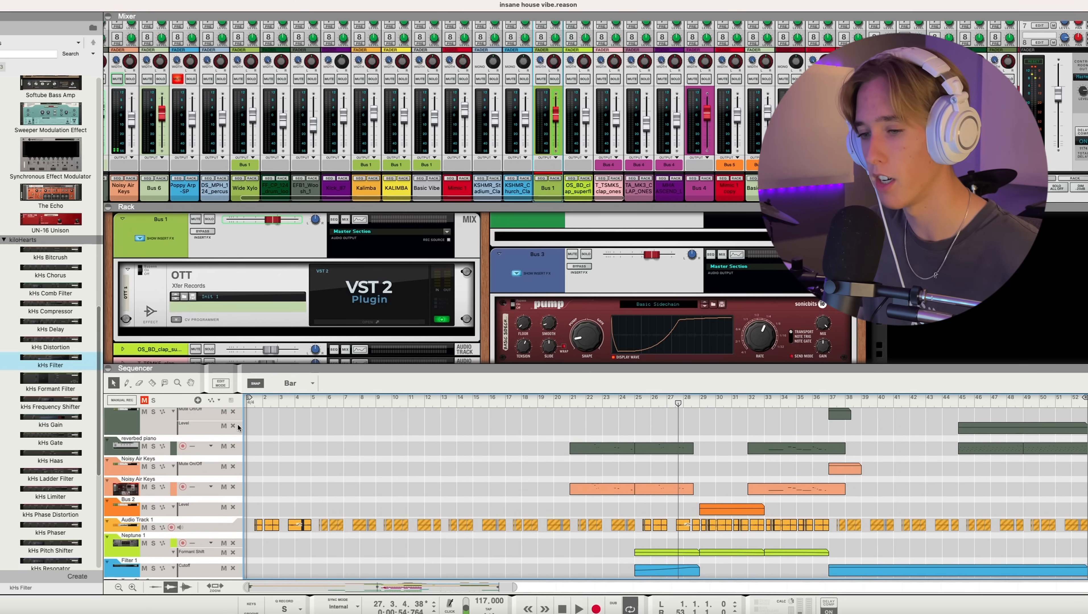
{"action": "left_click", "coordinate": [131, 444]}
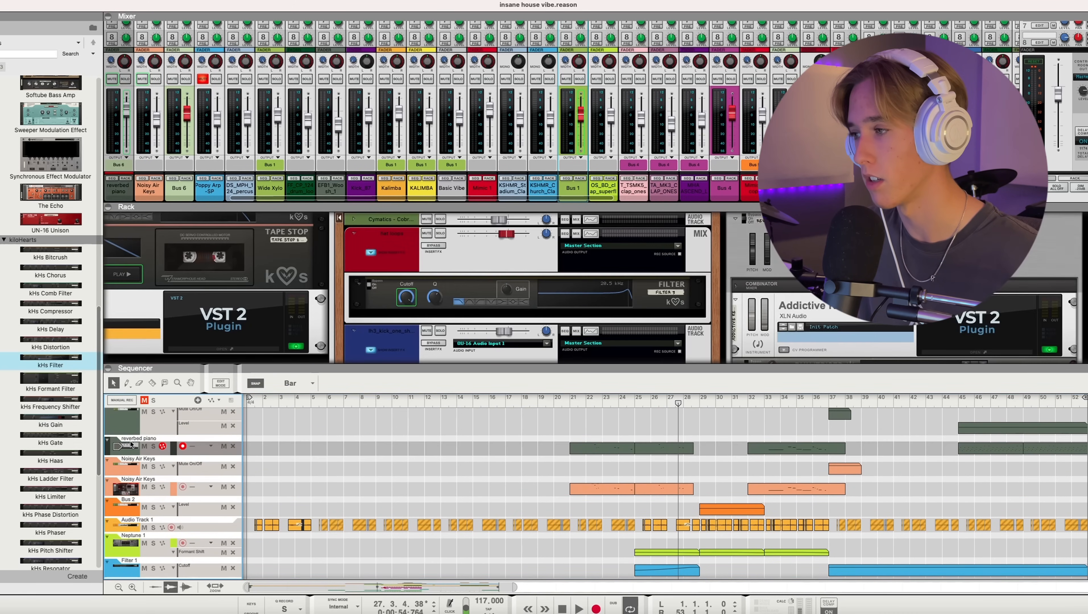
{"action": "scroll", "coordinate": [383, 481], "scroll_direction": "down", "scroll_amount": 5}
{"action": "scroll", "coordinate": [402, 477], "scroll_direction": "down", "scroll_amount": 15}
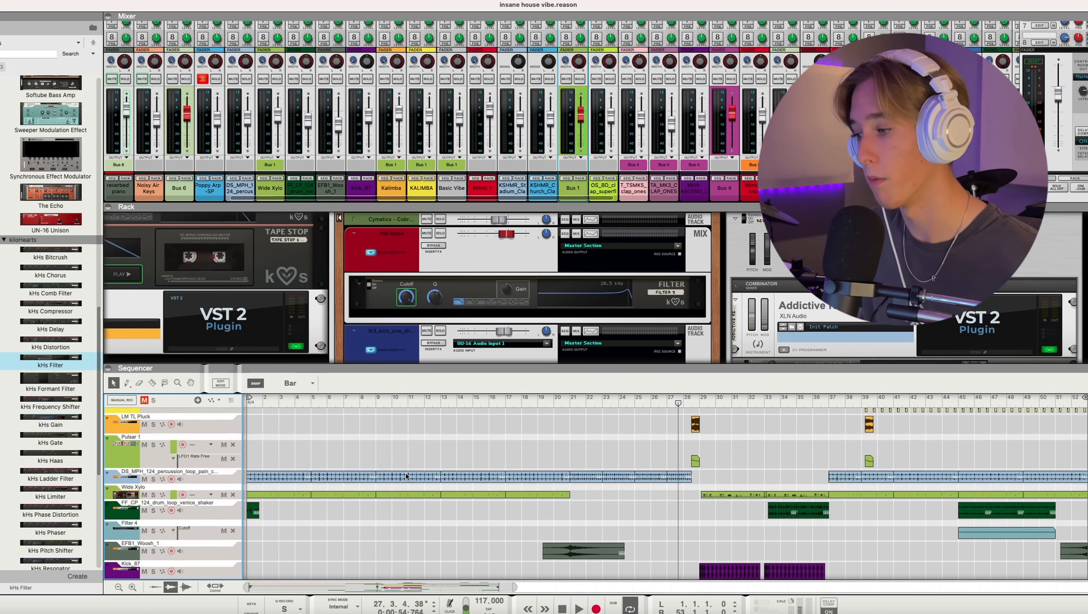
{"action": "scroll", "coordinate": [404, 476], "scroll_direction": "down", "scroll_amount": 15}
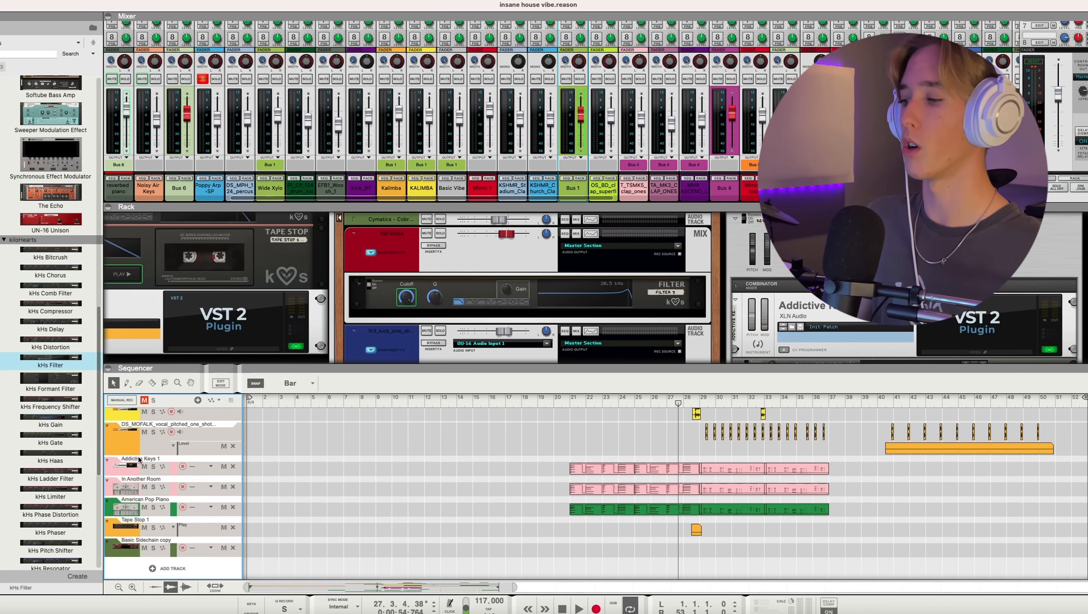
- Select the Addictive Keys 1 track, solo the three piano channels and play them from bar 21
{"action": "left_click", "coordinate": [239, 462]}
{"action": "scroll", "coordinate": [619, 46], "scroll_direction": "right", "scroll_amount": 3}
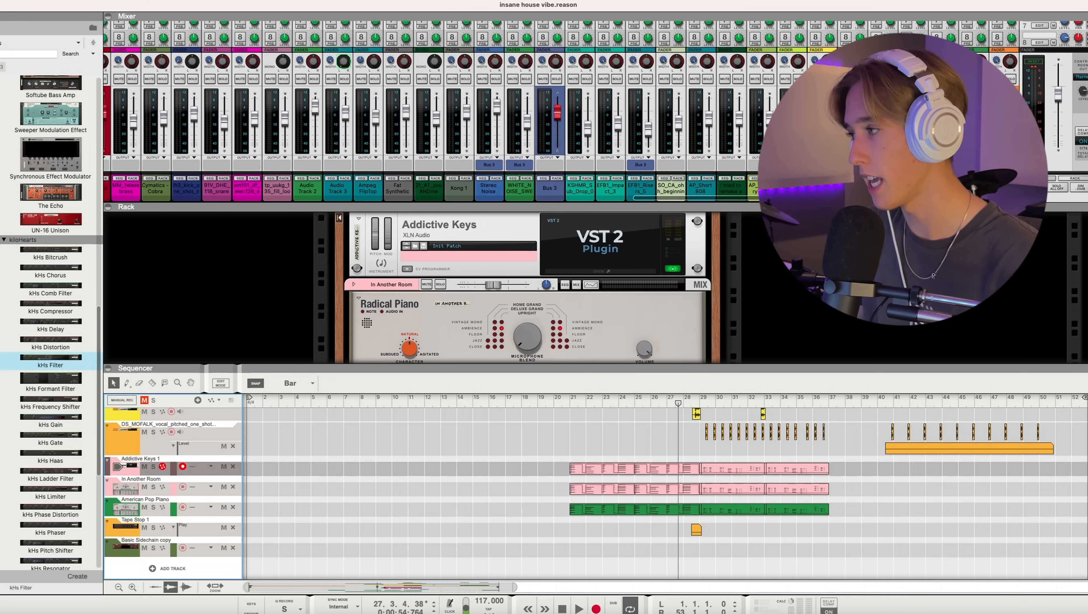
{"action": "left_click", "coordinate": [1010, 78]}
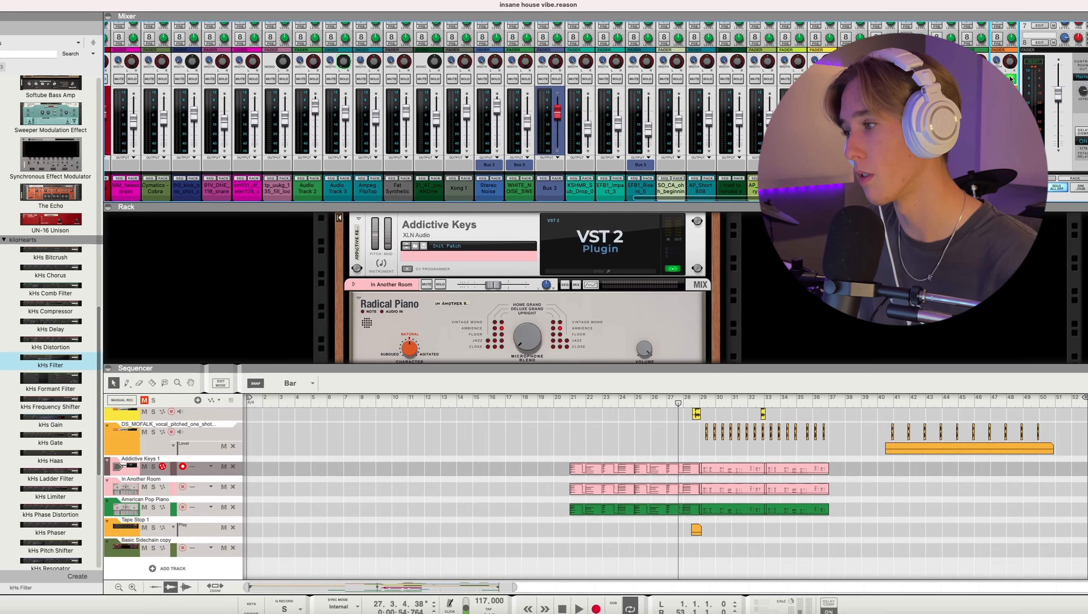
{"action": "left_click", "coordinate": [572, 404]}
{"action": "key", "text": "space"}
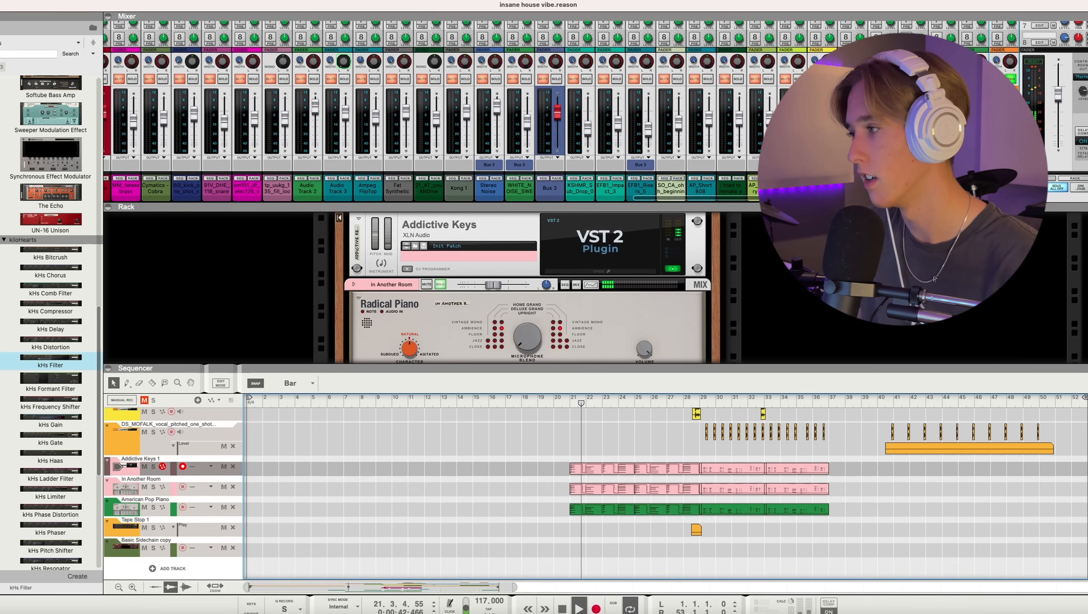
- Inspect the Addictive Keys and Radical Piano instruments during playback, and audition the piano layers separately from bar 21
{"action": "left_click", "coordinate": [600, 261]}
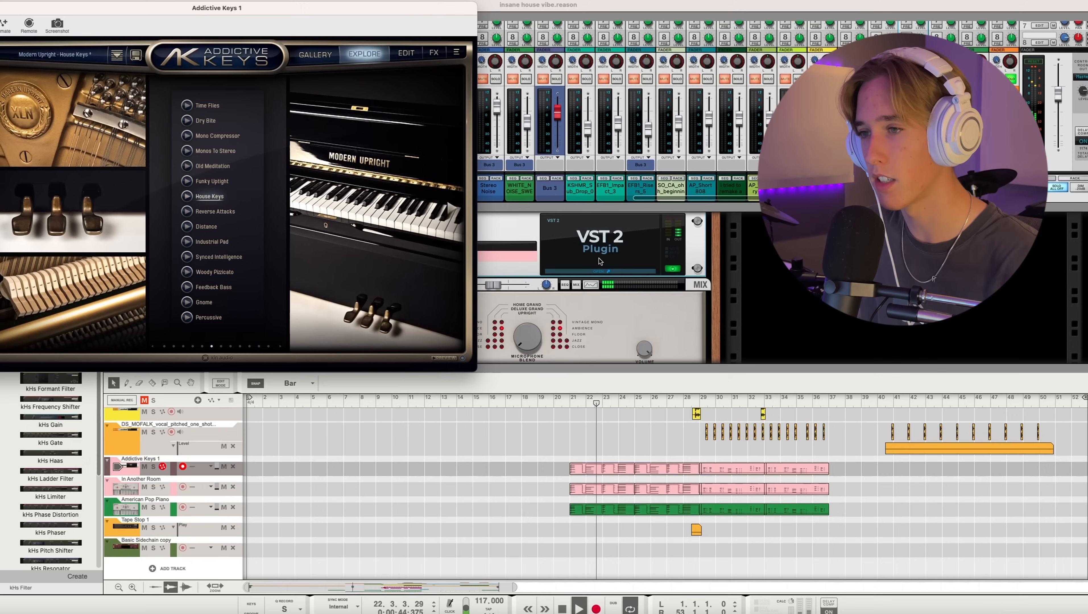
{"action": "left_click", "coordinate": [631, 229]}
{"action": "scroll", "coordinate": [419, 267], "scroll_direction": "down", "scroll_amount": 6}
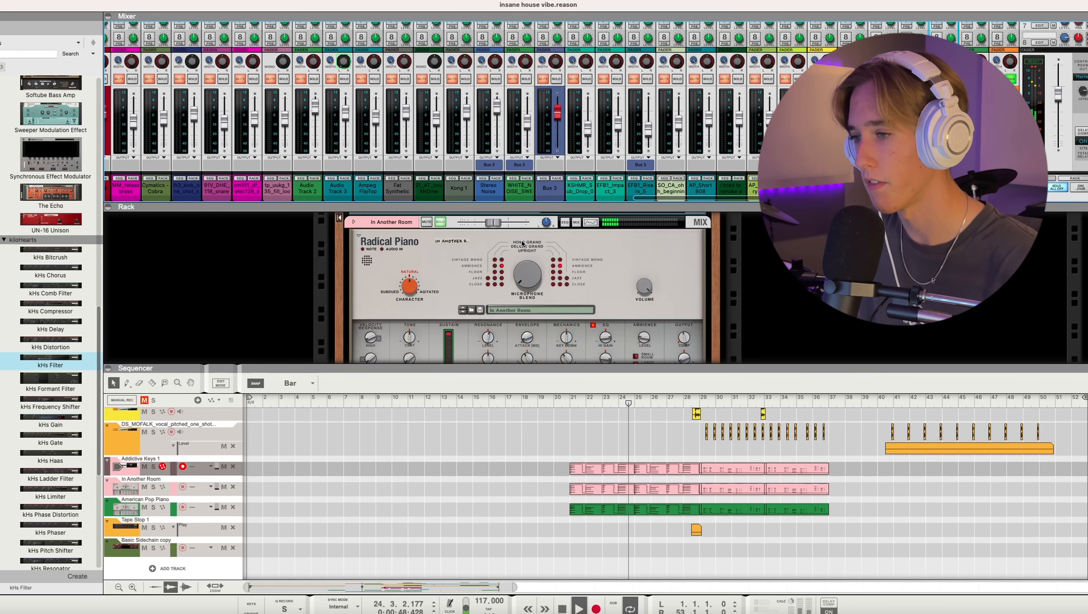
{"action": "scroll", "coordinate": [419, 268], "scroll_direction": "down", "scroll_amount": 3}
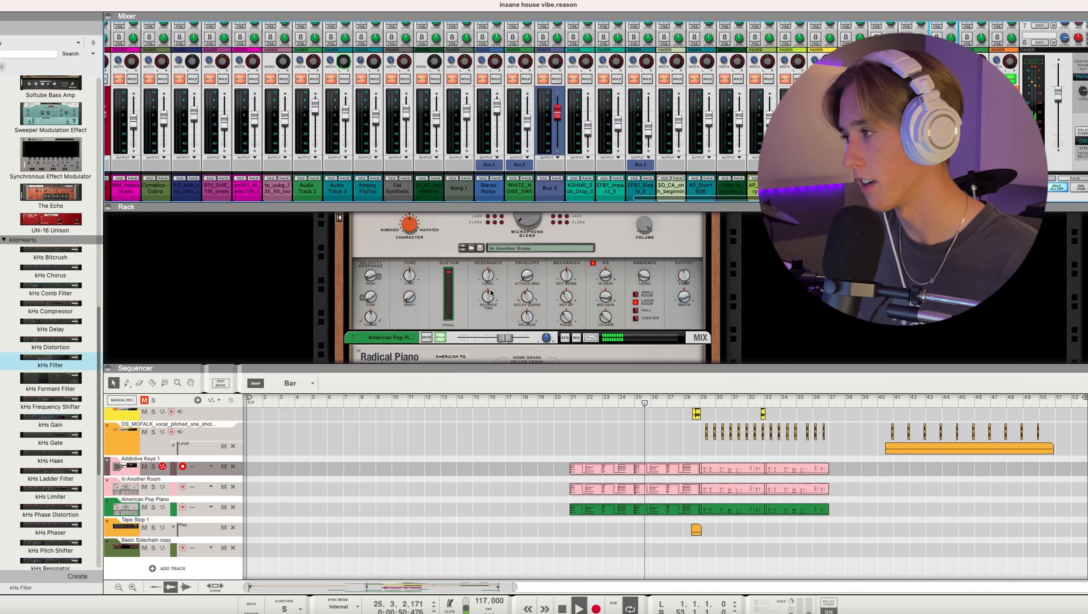
{"action": "left_click", "coordinate": [571, 404]}
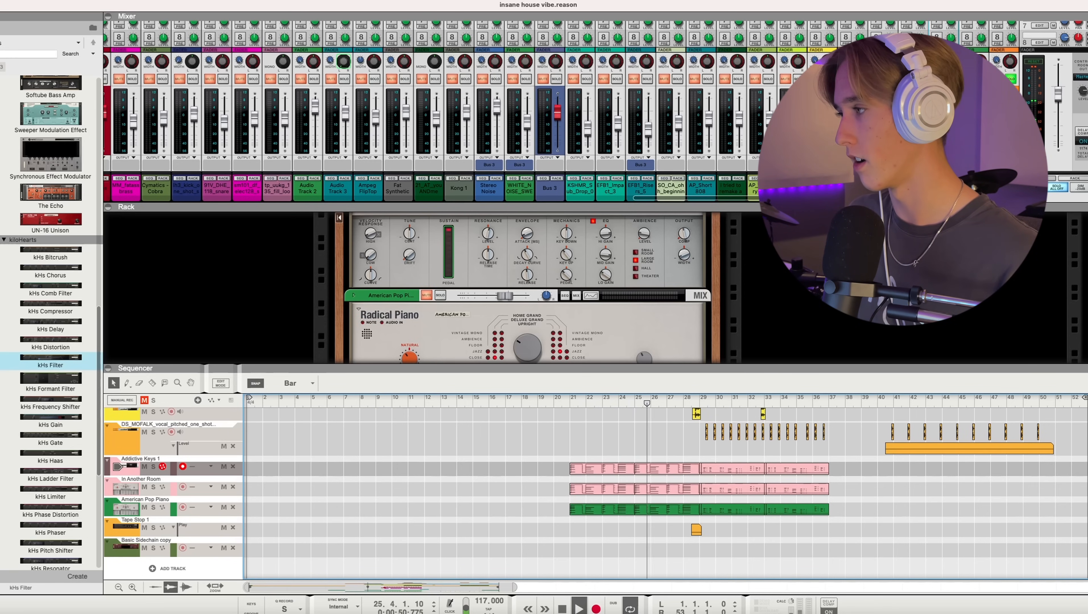
{"action": "left_click", "coordinate": [980, 79]}
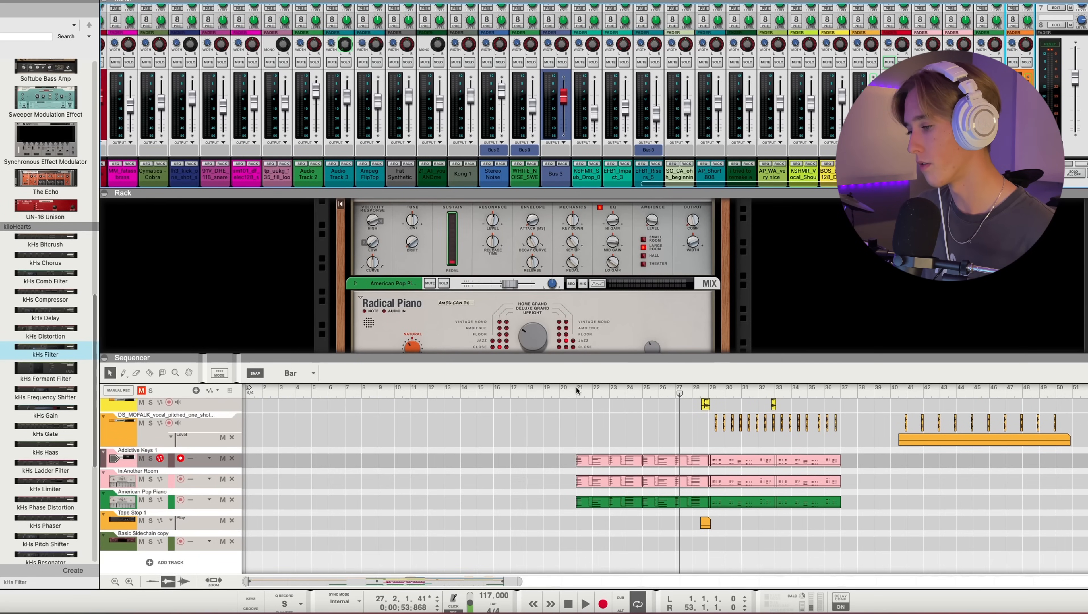
- Open the F6-RTA Stereo equalizer and OTT compressor beneath Pump, playing from bar 21, and move the OTT window to mid-screen
{"action": "left_click", "coordinate": [576, 390]}
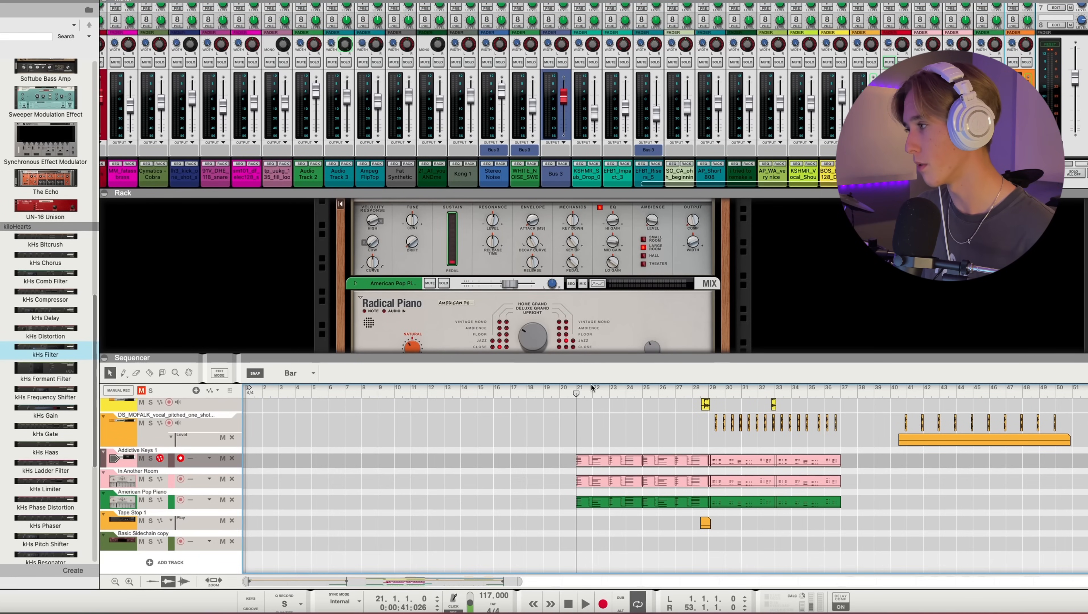
{"action": "scroll", "coordinate": [804, 246], "scroll_direction": "down", "scroll_amount": 10}
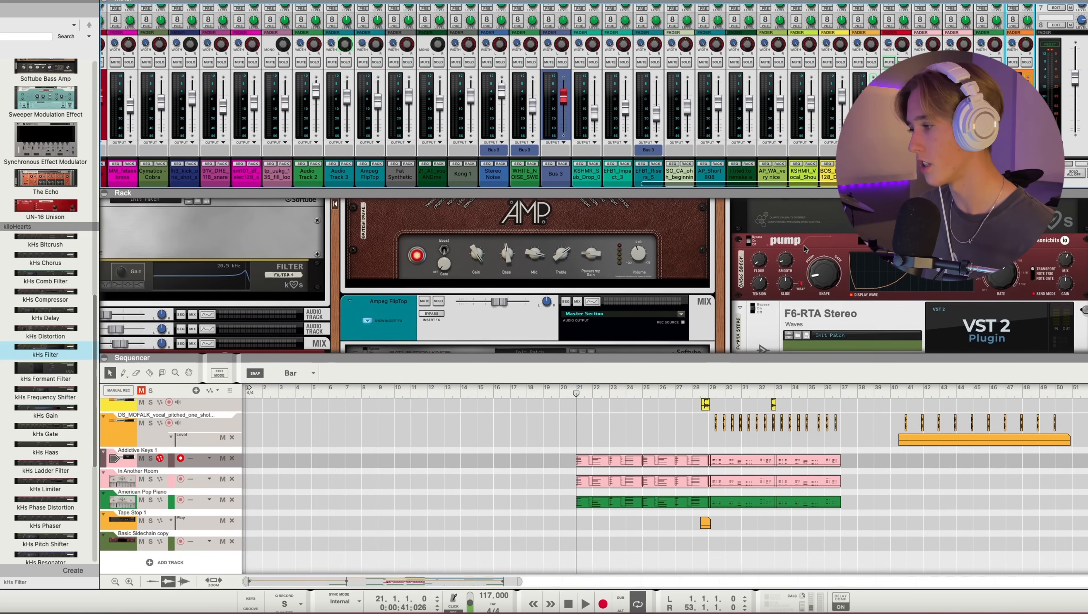
{"action": "scroll", "coordinate": [989, 277], "scroll_direction": "down", "scroll_amount": 5}
{"action": "double_click", "coordinate": [995, 276]}
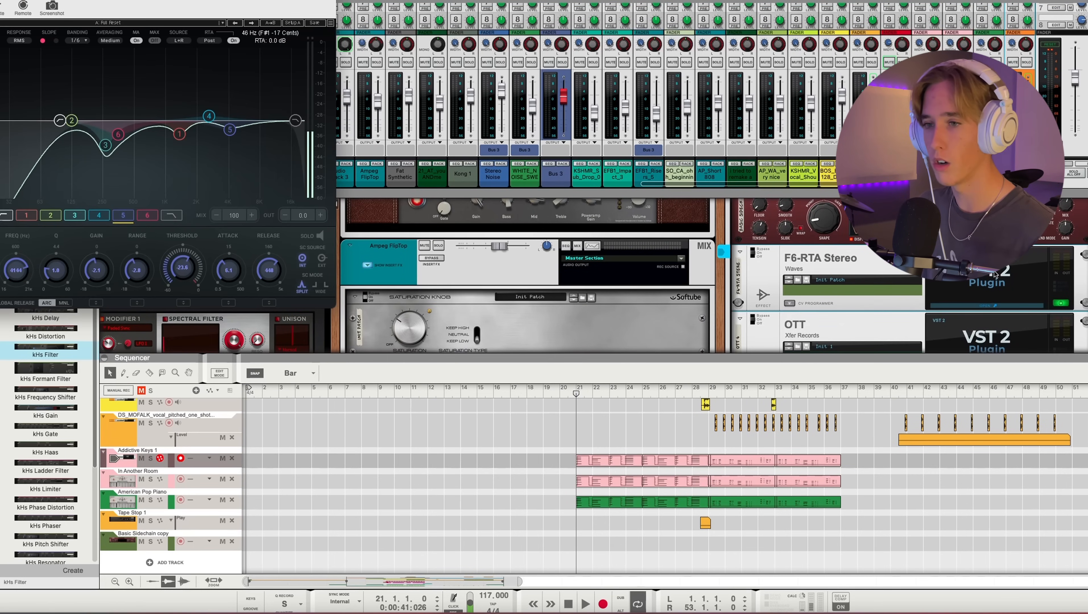
{"action": "key", "text": "space"}
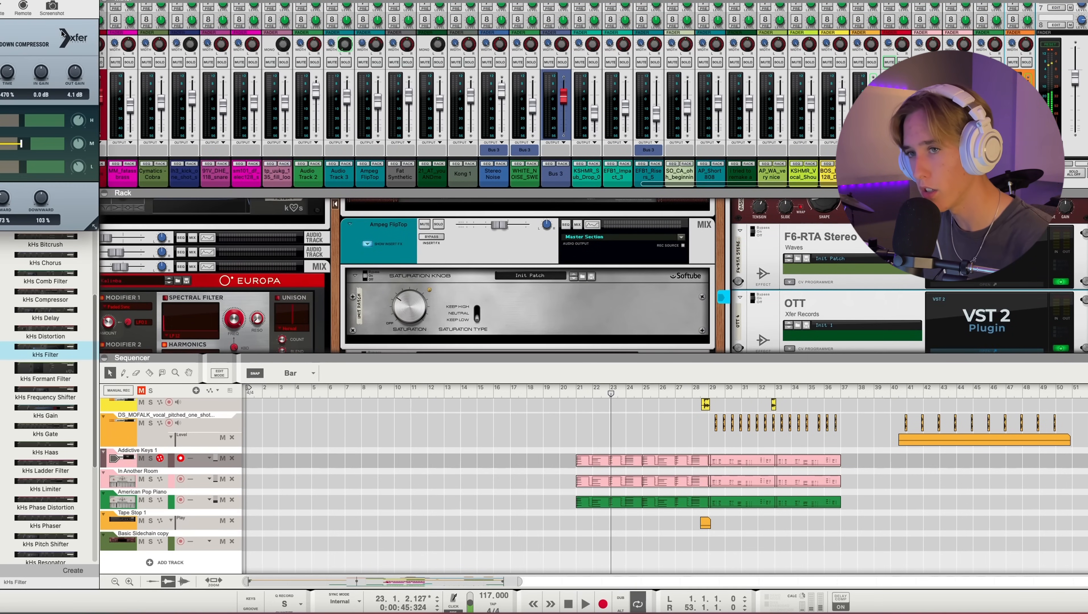
{"action": "left_click_drag", "start_coordinate": [2, 1], "coordinate": [367, 13]}
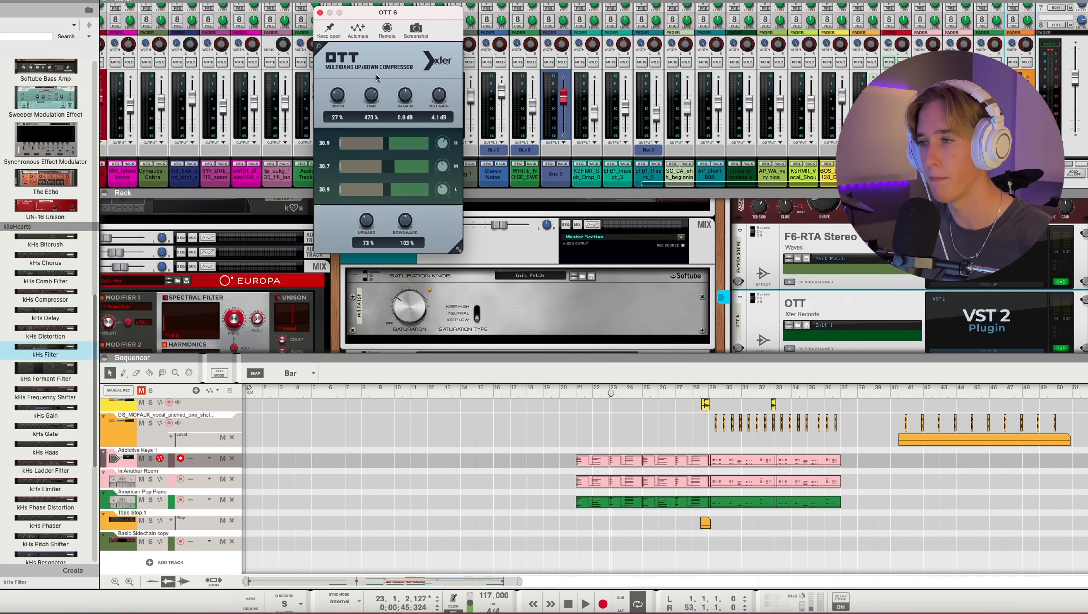
{"action": "left_click_drag", "start_coordinate": [361, 18], "coordinate": [541, 92]}
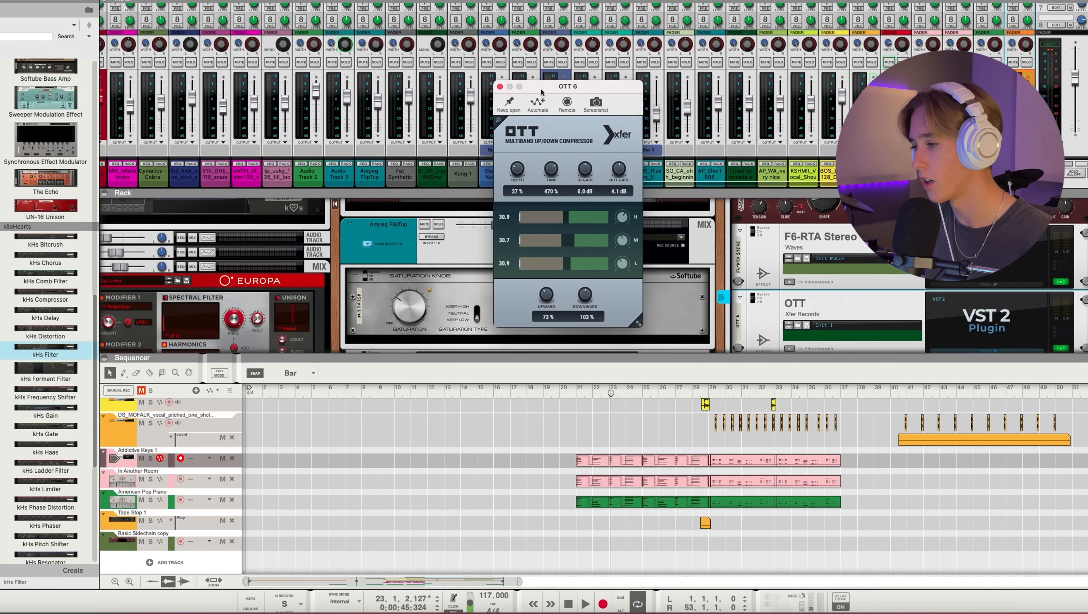